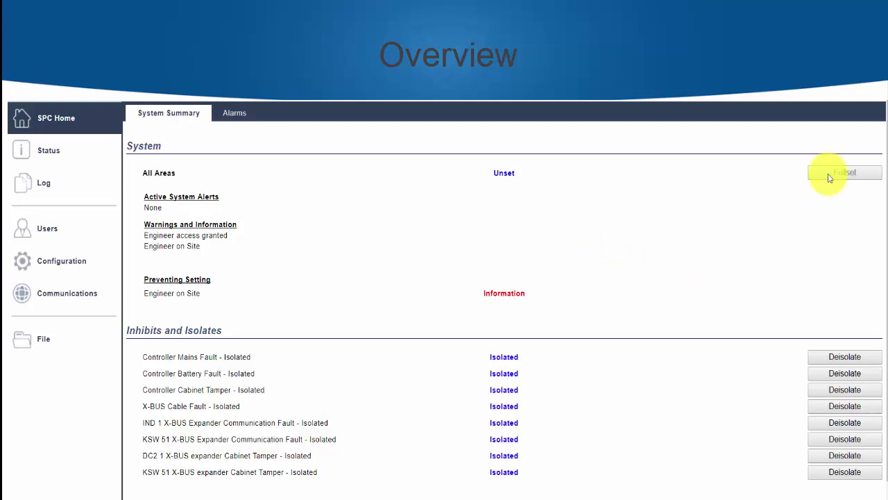
# Edit area Home, setting Entry Time 1 to 14, Entry Time 2 to 20 and Exit Time to 20.
pyautogui.click(63, 262)
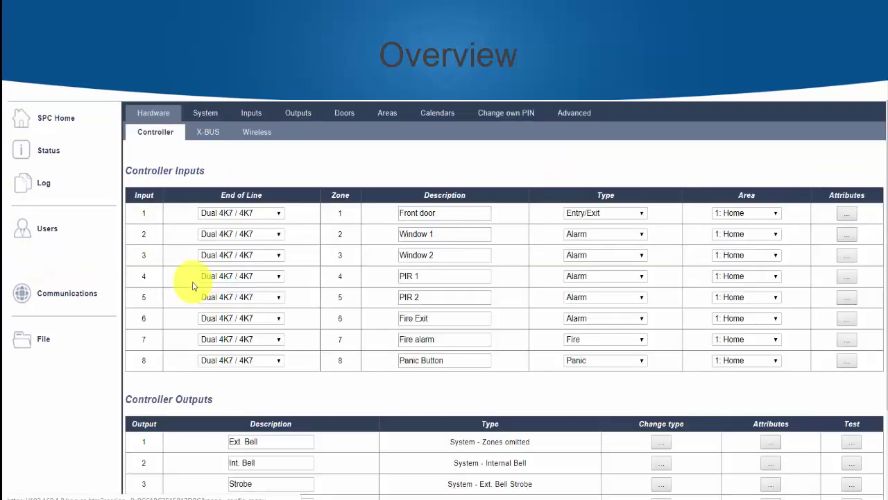
pyautogui.click(387, 113)
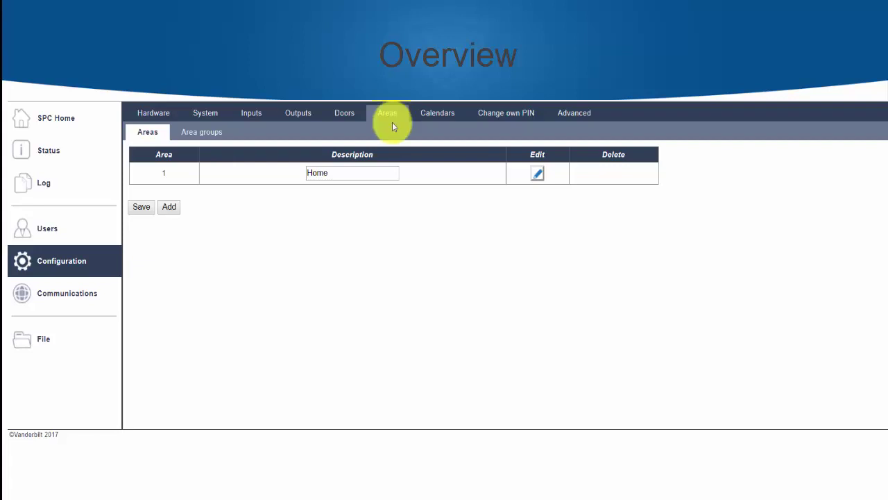
pyautogui.click(537, 174)
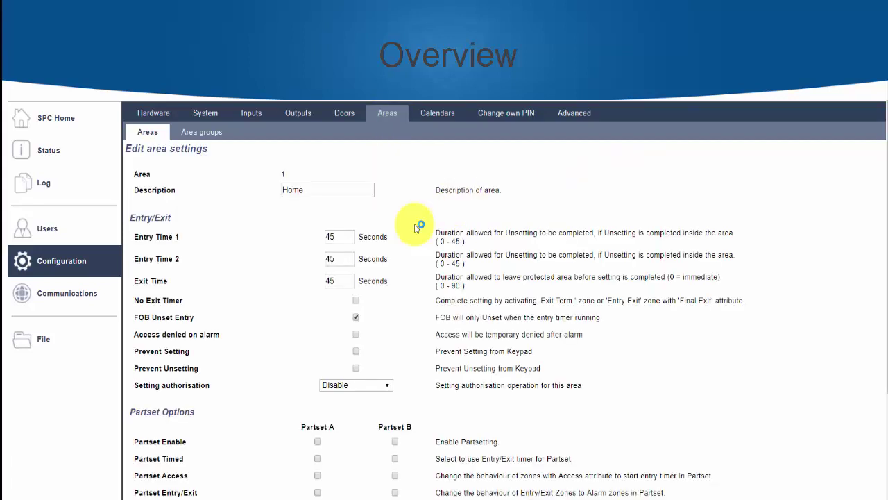
pyautogui.doubleClick(337, 236)
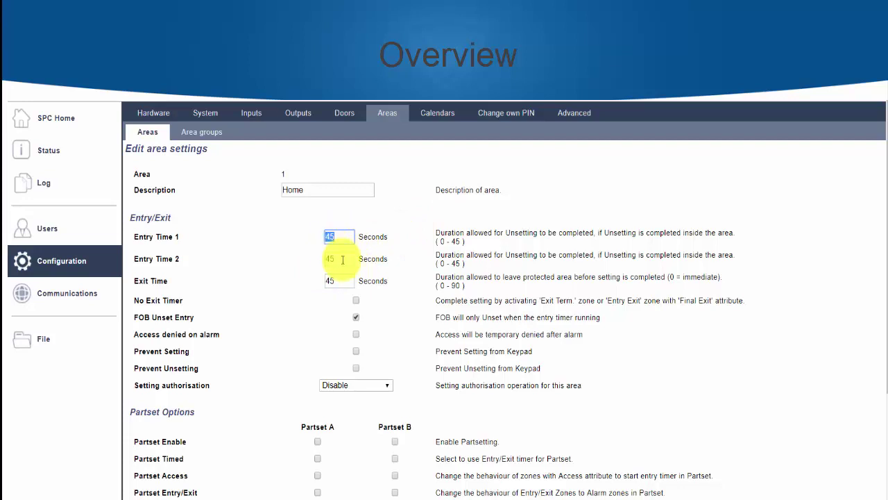
pyautogui.write('14')
pyautogui.doubleClick(342, 260)
pyautogui.write('20')
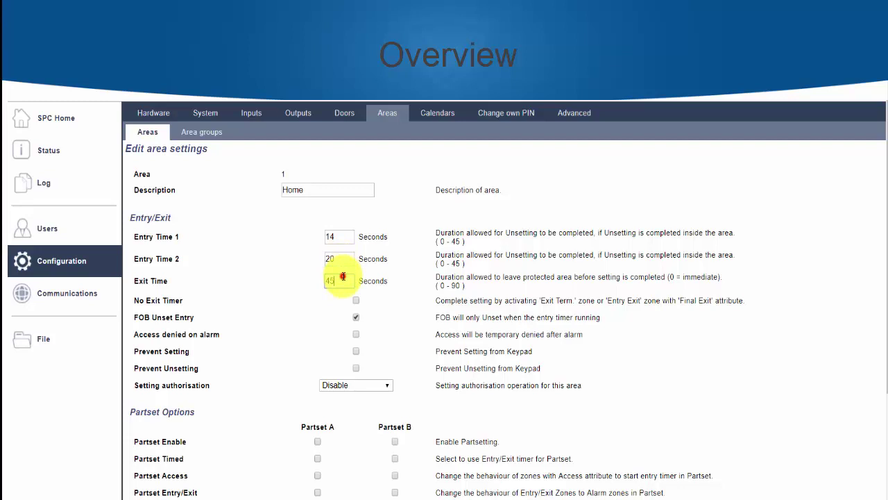
pyautogui.doubleClick(343, 277)
pyautogui.write('20')
# Set Home's RF Output Time to 20, enable Partset A and B, and save.
pyautogui.click(356, 301)
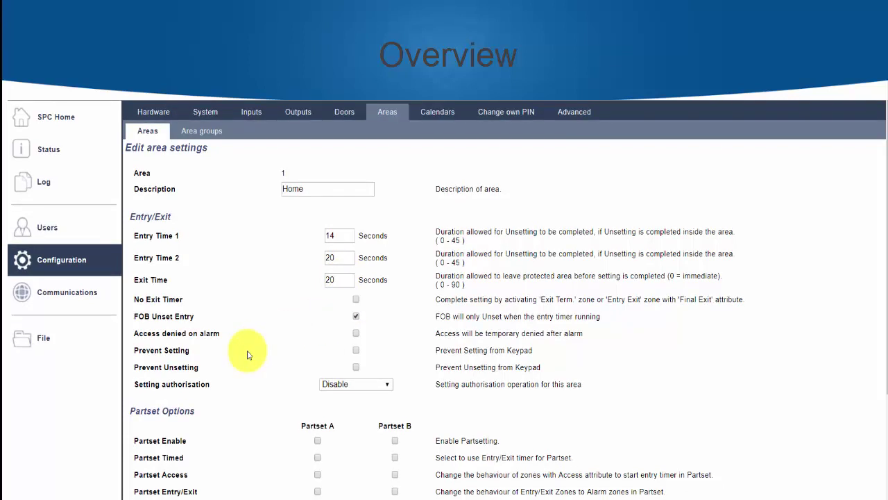
pyautogui.scroll(-1, 248, 355)
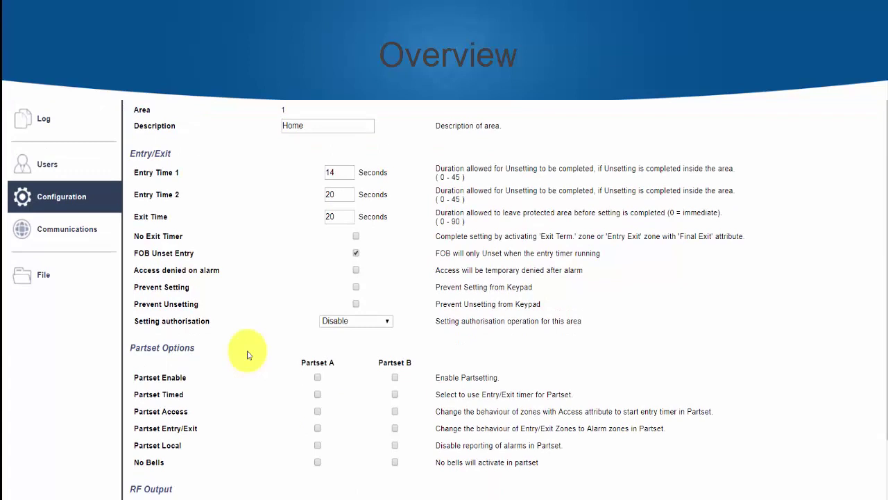
pyautogui.scroll(-1, 248, 355)
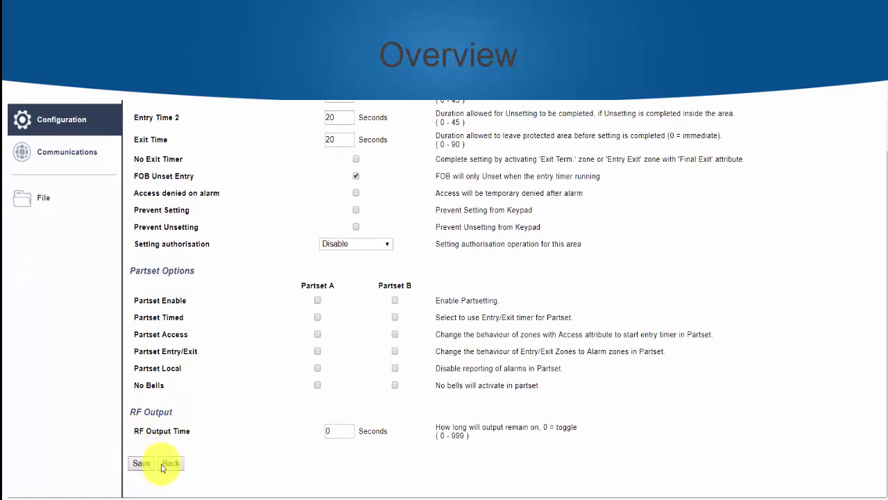
pyautogui.doubleClick(341, 429)
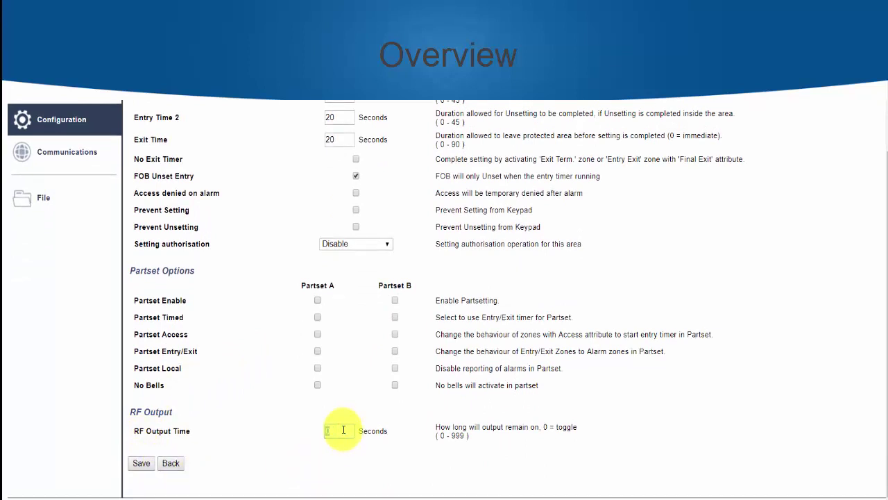
pyautogui.write('20')
pyautogui.click(319, 302)
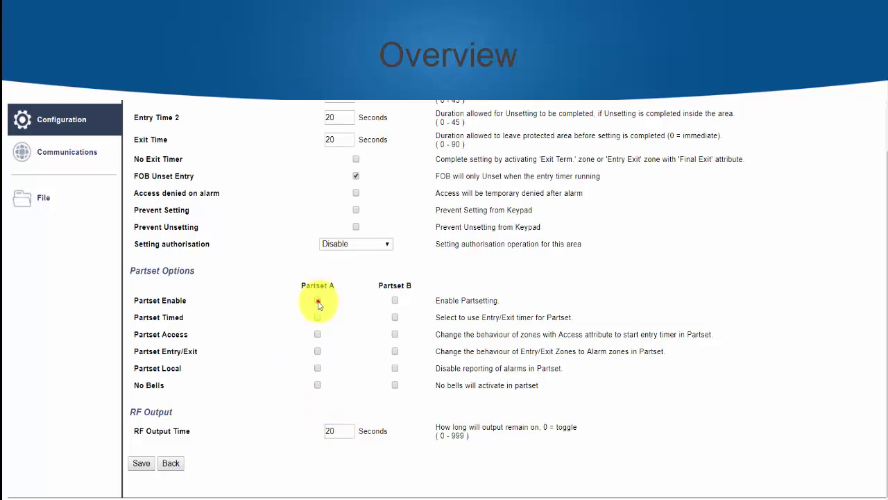
pyautogui.click(395, 300)
pyautogui.click(138, 467)
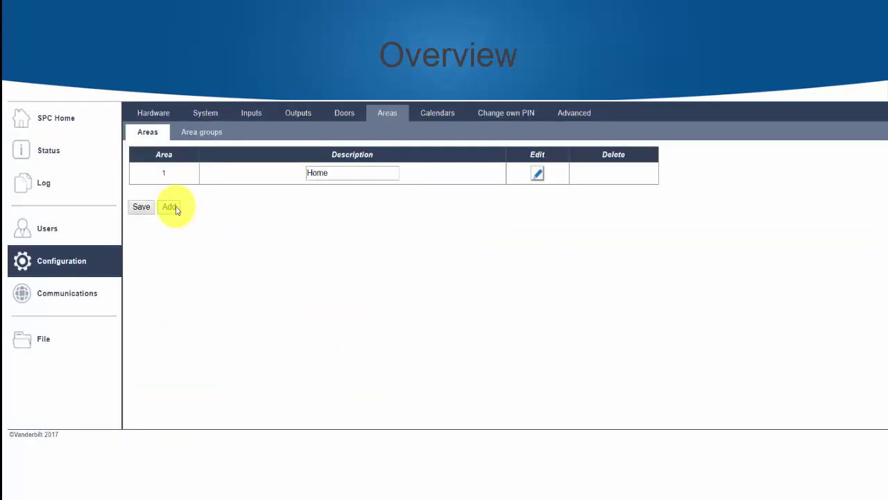
# Add Area 2, rename it 'garage' and save its settings.
pyautogui.click(175, 207)
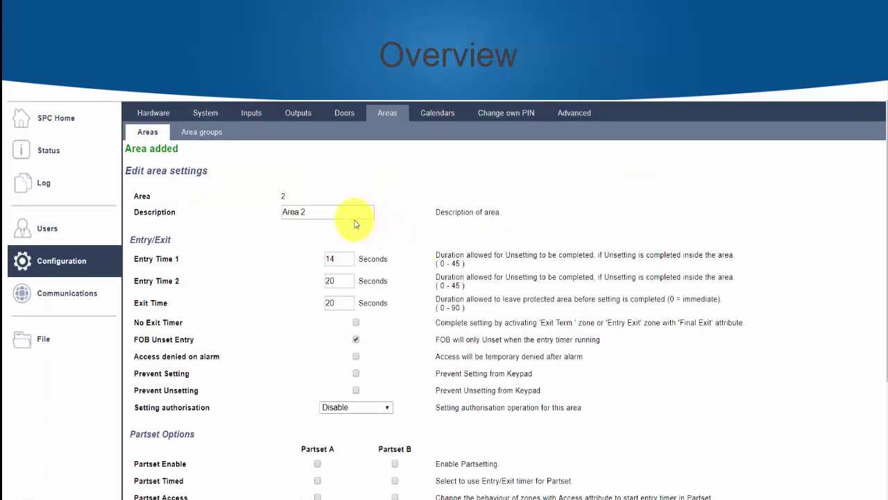
pyautogui.tripleClick(353, 217)
pyautogui.write('gara')
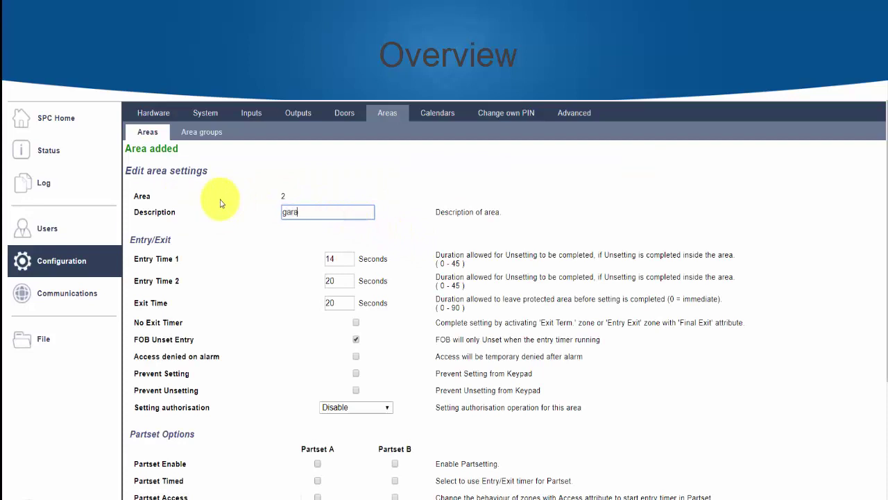
pyautogui.write('ge')
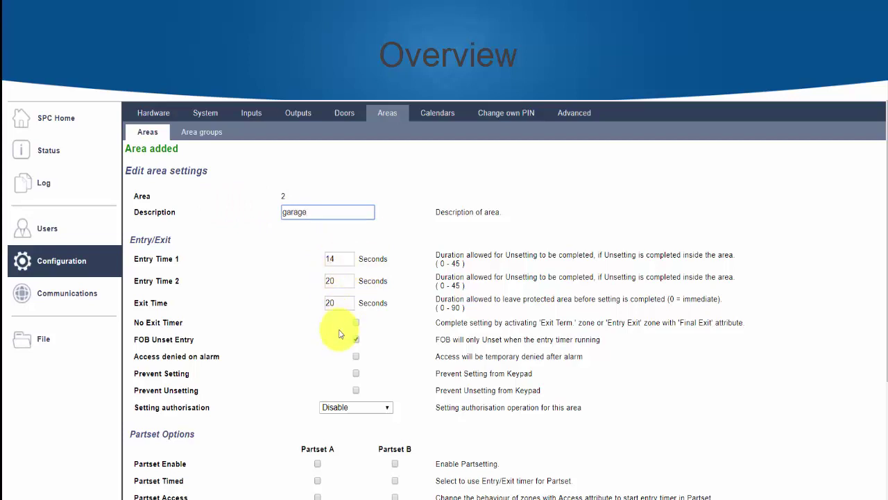
pyautogui.scroll(-3, 341, 340)
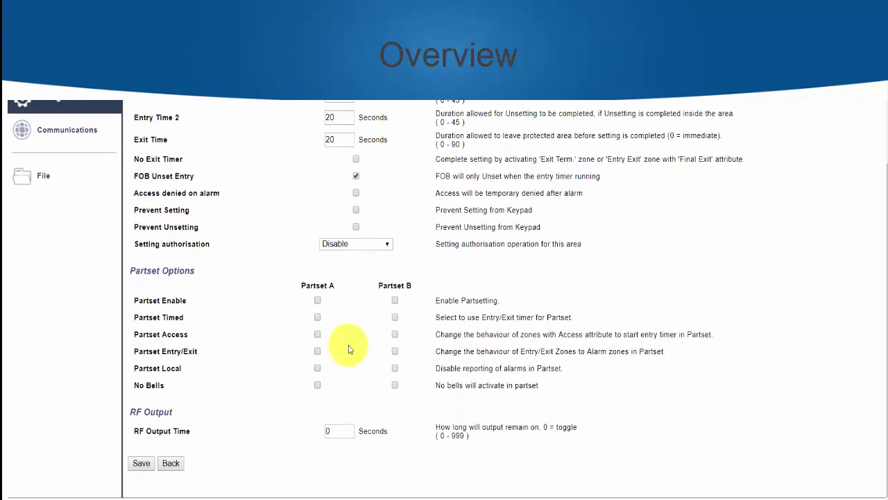
pyautogui.click(171, 462)
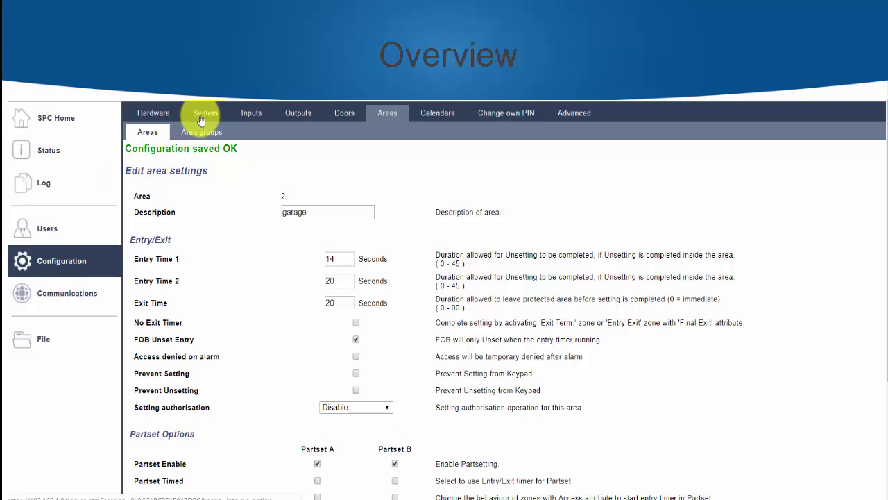
pyautogui.click(244, 113)
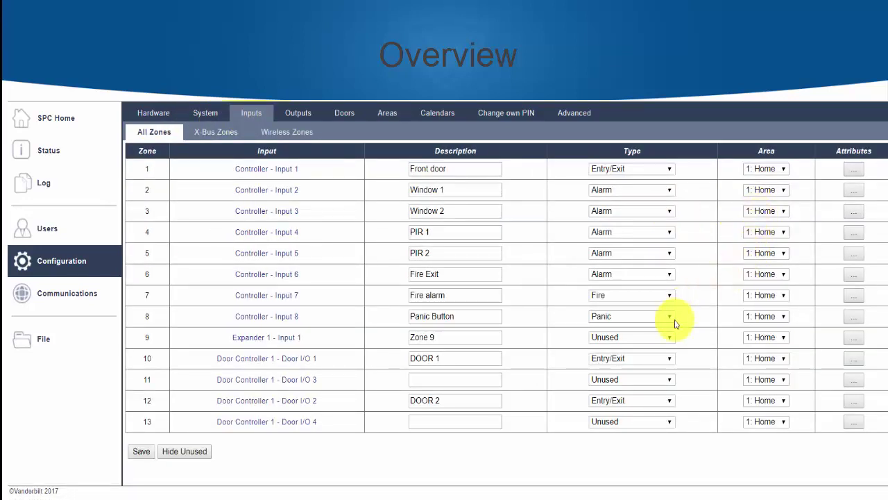
# Assign zones 9, 10, 11, 12 and 13 to area 2: garage and save.
pyautogui.click(763, 337)
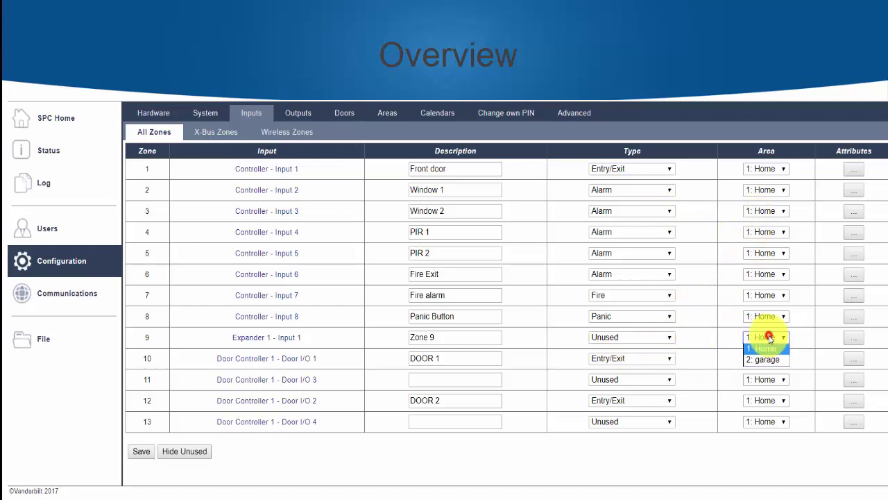
pyautogui.click(767, 361)
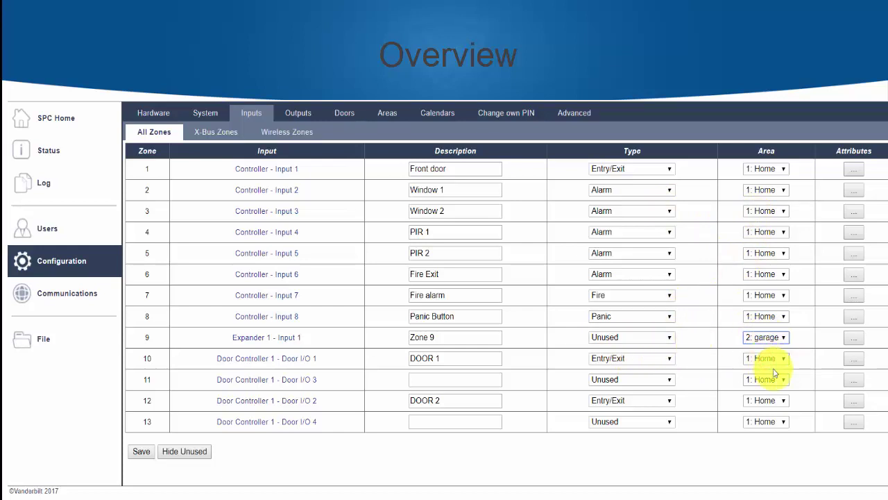
pyautogui.click(766, 358)
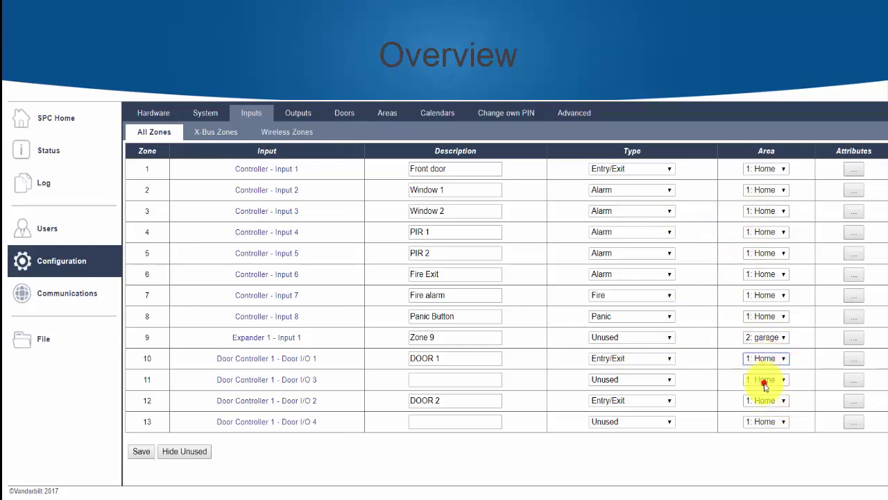
pyautogui.click(767, 379)
pyautogui.click(759, 402)
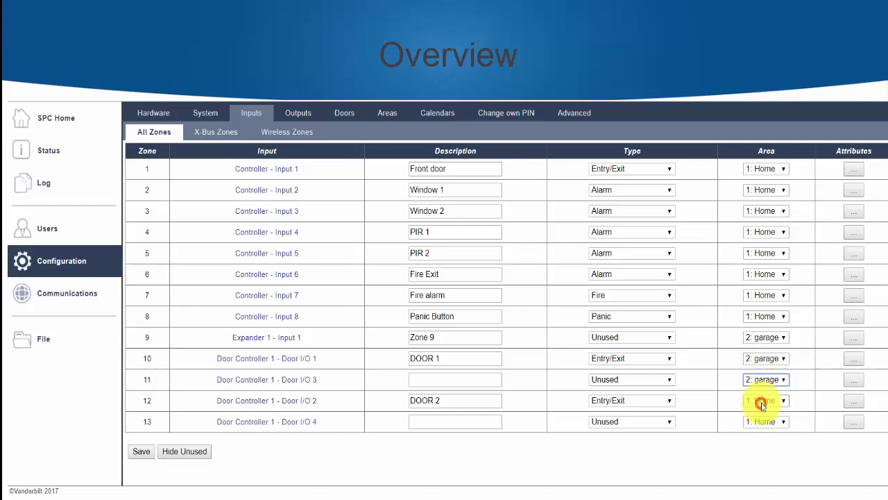
pyautogui.click(759, 400)
pyautogui.click(762, 424)
pyautogui.click(764, 421)
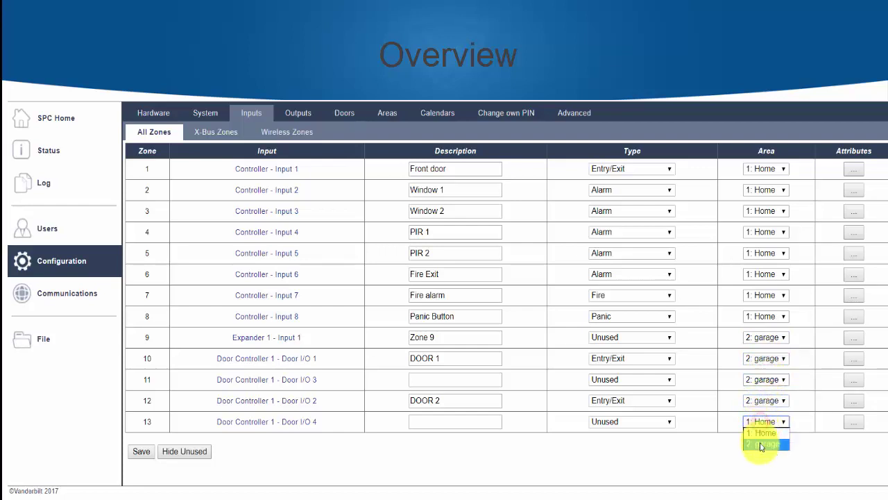
pyautogui.click(761, 442)
pyautogui.click(141, 451)
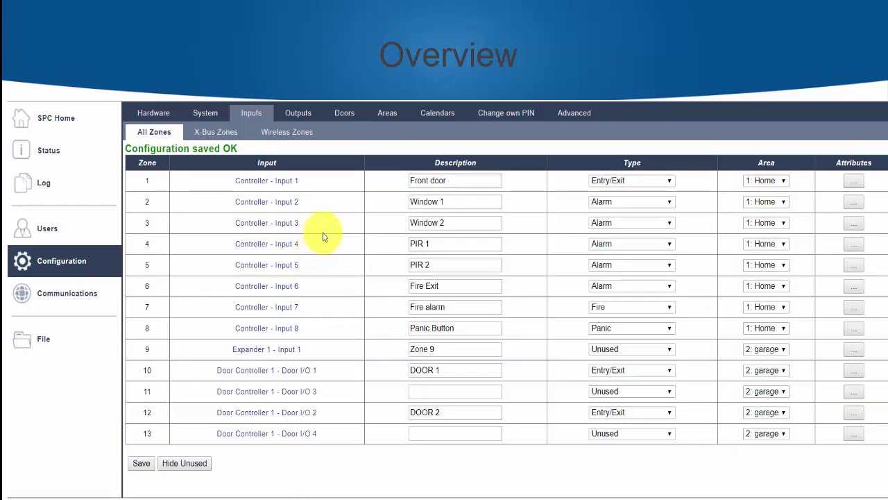
# Change output 6 'Alarm Confirmed' to type Area, 2: garage, External Bell, and save.
pyautogui.click(303, 116)
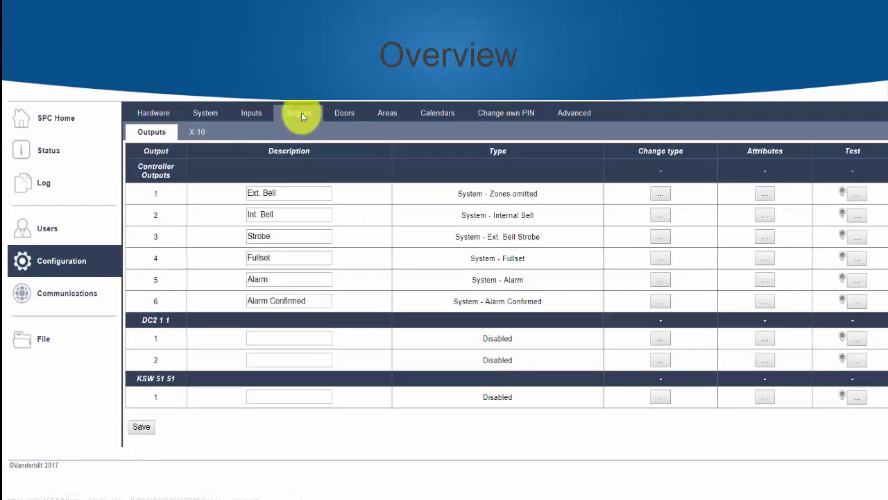
pyautogui.click(660, 302)
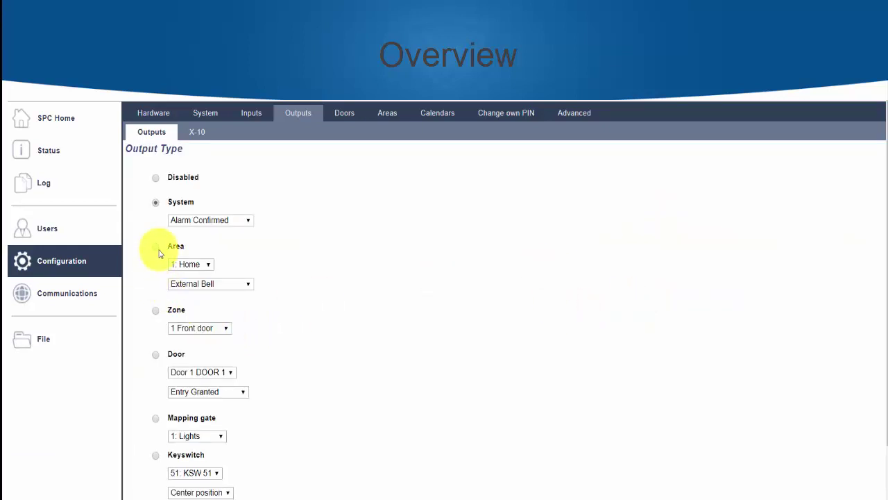
pyautogui.click(156, 246)
pyautogui.click(207, 265)
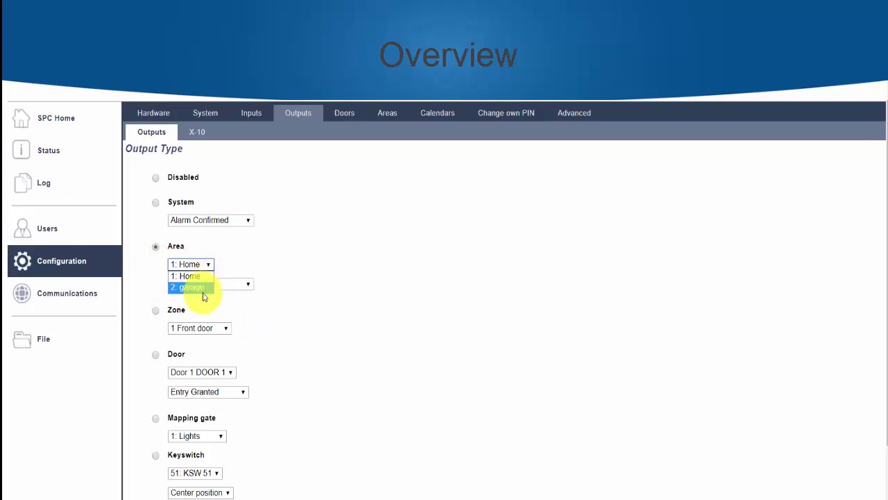
pyautogui.click(208, 287)
pyautogui.click(303, 268)
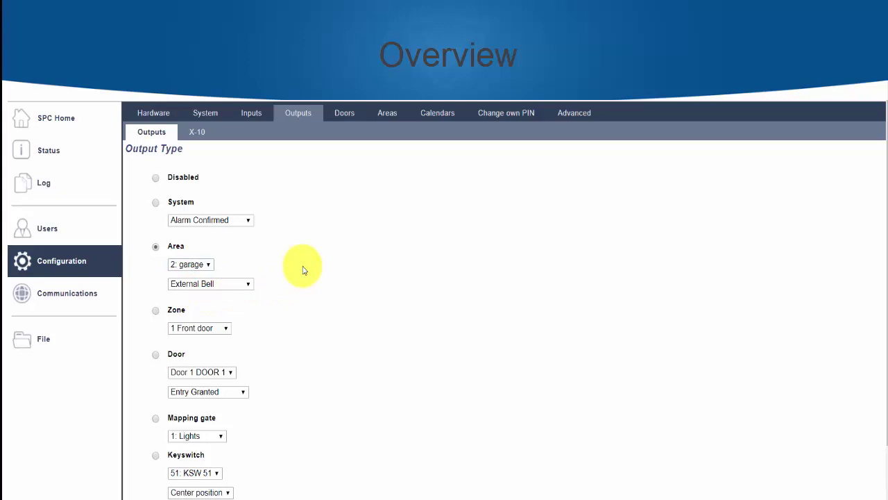
pyautogui.scroll(-2, 335, 352)
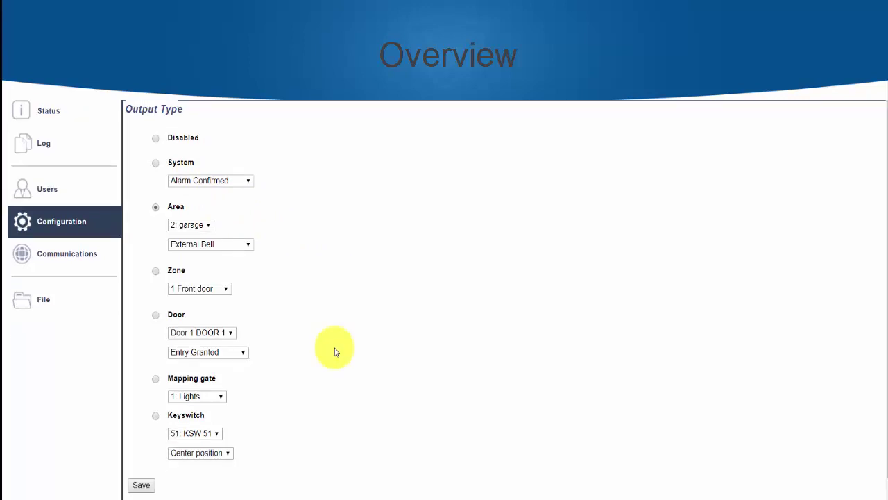
pyautogui.scroll(-1, 334, 351)
pyautogui.click(139, 466)
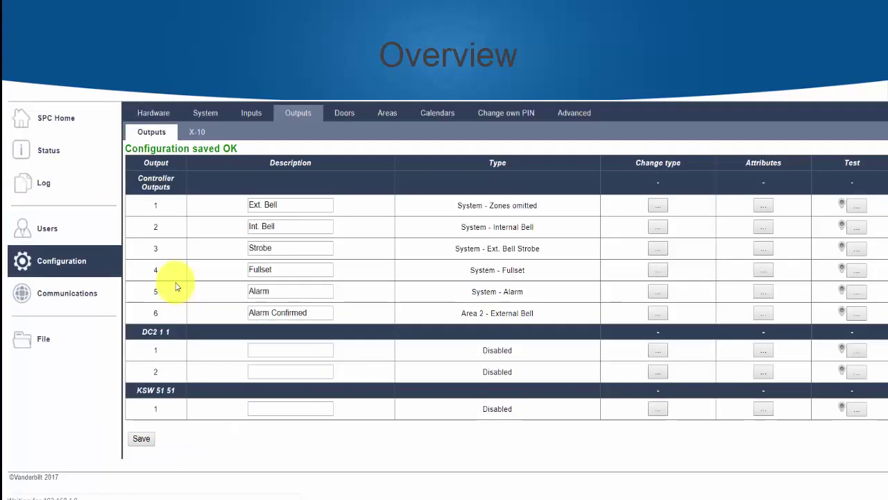
# On the system summary, fullset then unset garage, then fullset and unset all areas.
pyautogui.click(63, 118)
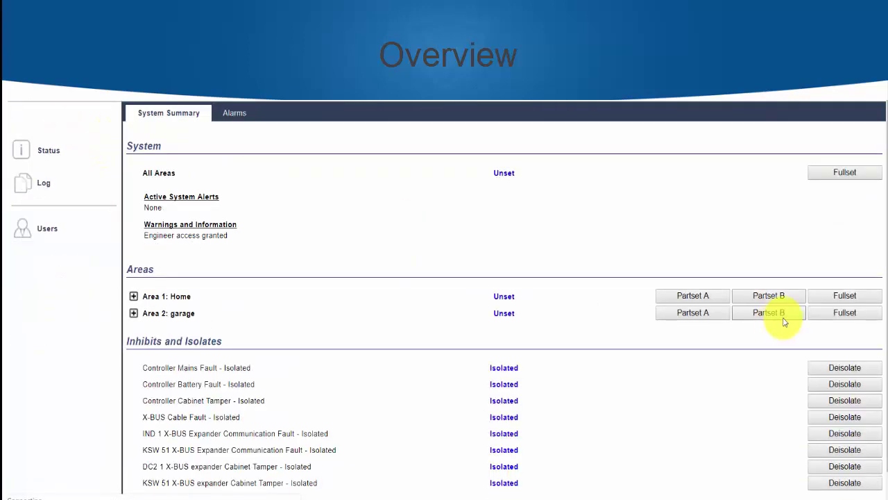
pyautogui.click(836, 313)
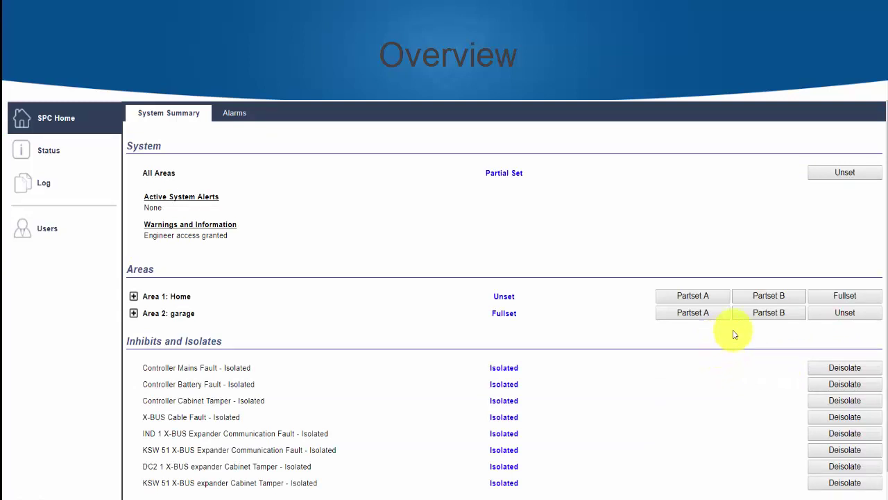
pyautogui.click(852, 313)
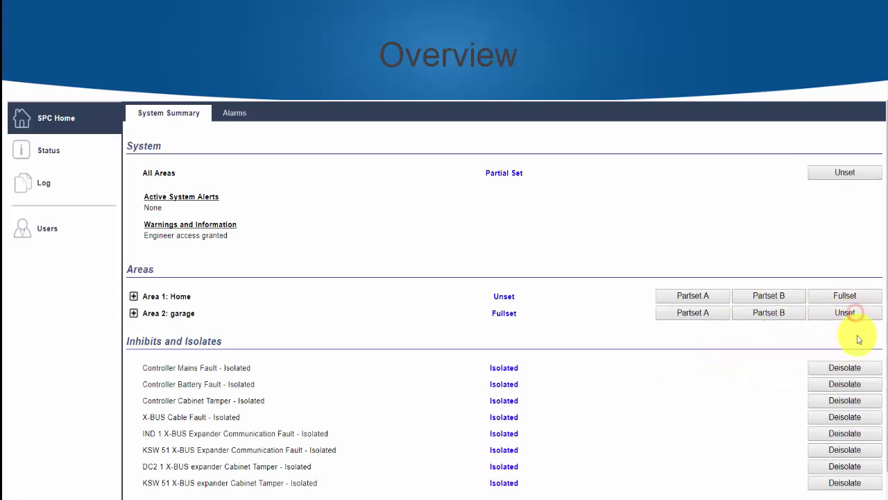
pyautogui.click(860, 173)
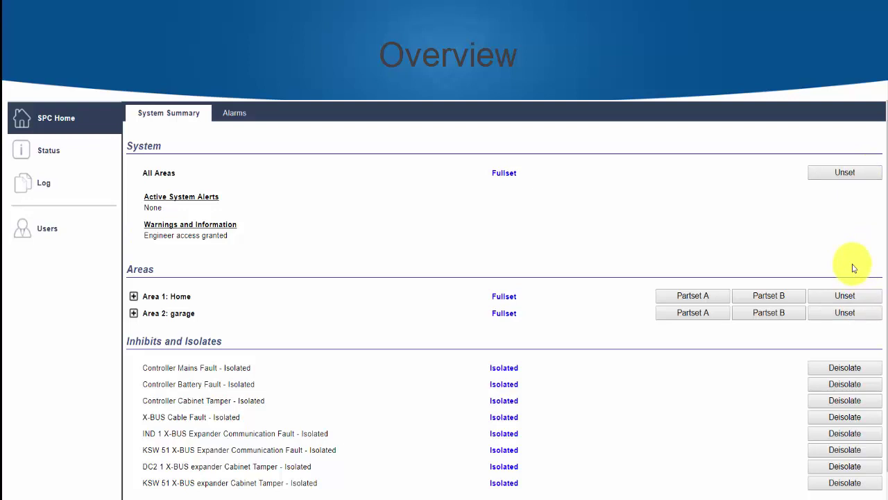
pyautogui.click(848, 172)
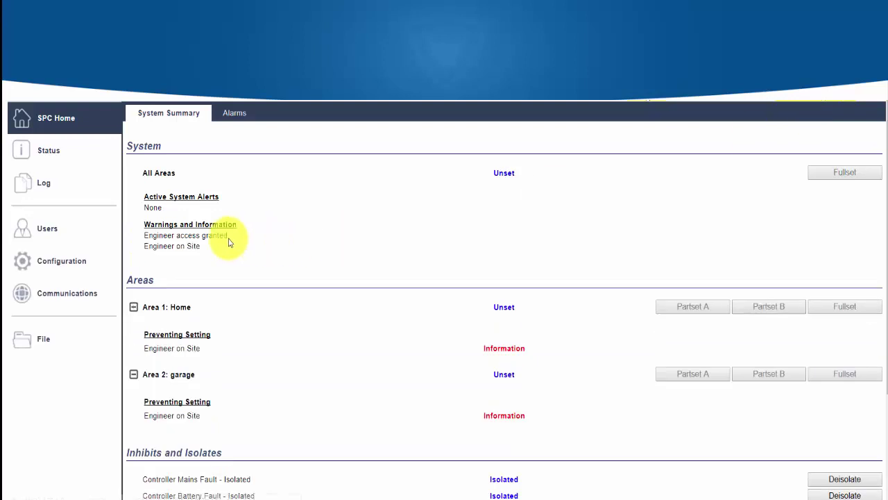
# Set the system Standards to installation type Financial and grade Unrestricted, and save.
pyautogui.click(27, 262)
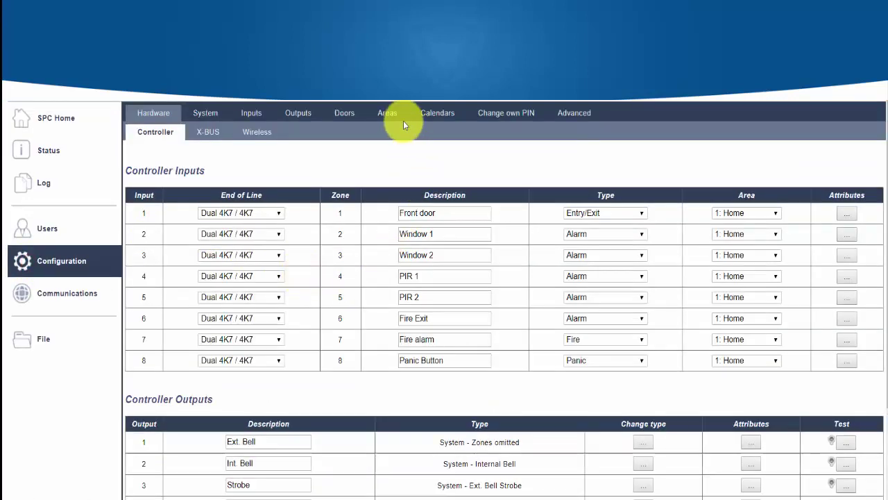
pyautogui.click(388, 112)
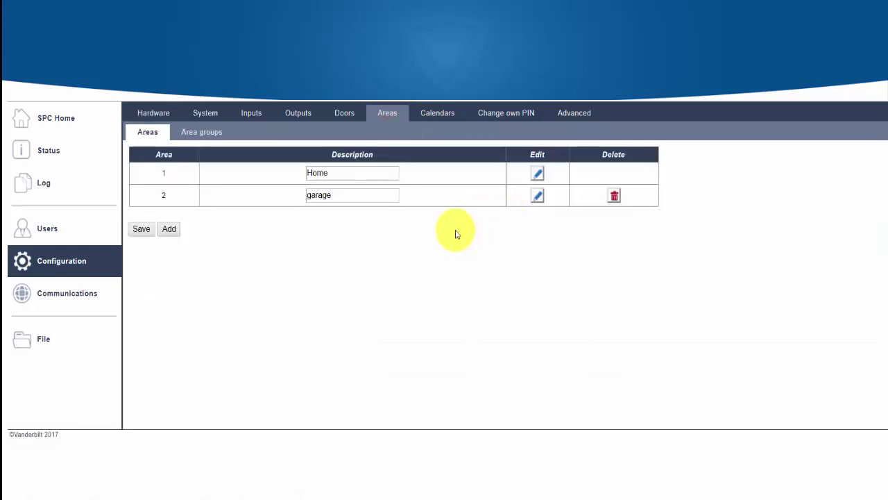
pyautogui.click(194, 113)
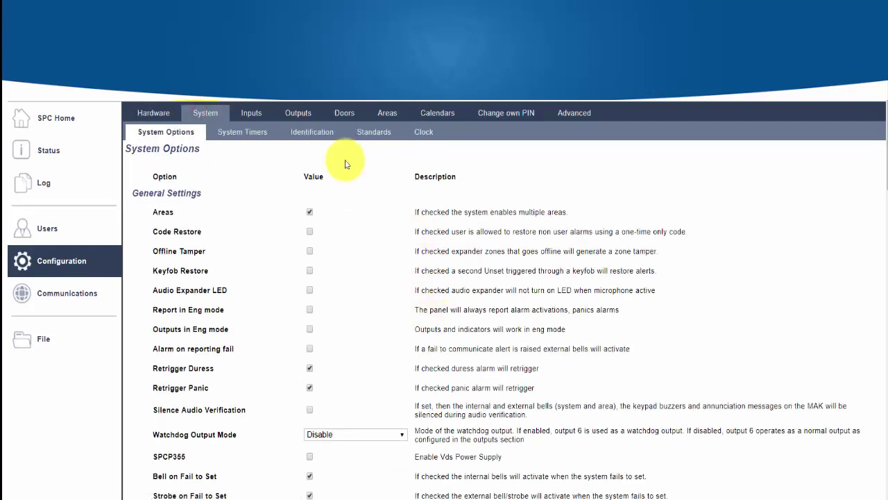
pyautogui.click(376, 133)
pyautogui.click(143, 270)
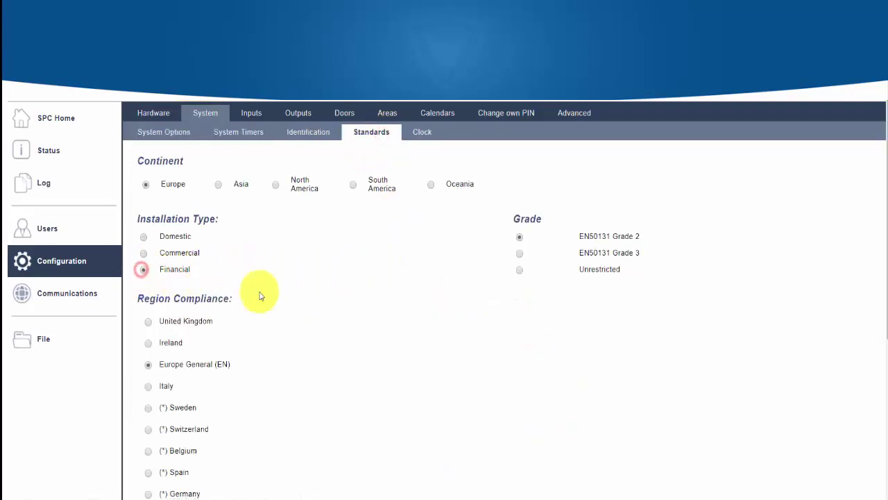
pyautogui.click(521, 271)
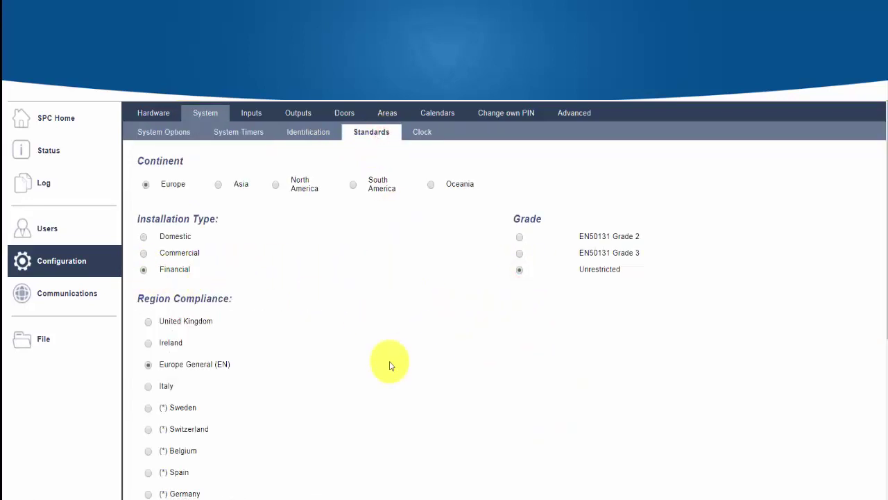
pyautogui.scroll(-5, 357, 420)
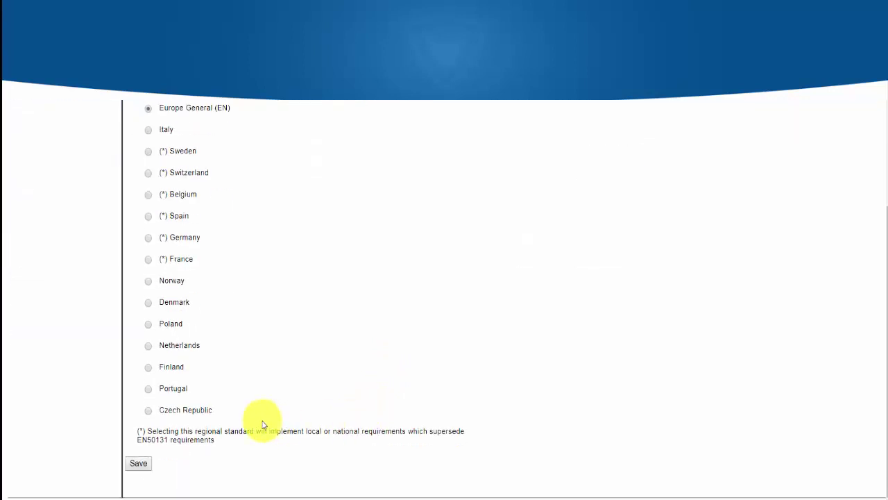
pyautogui.click(139, 464)
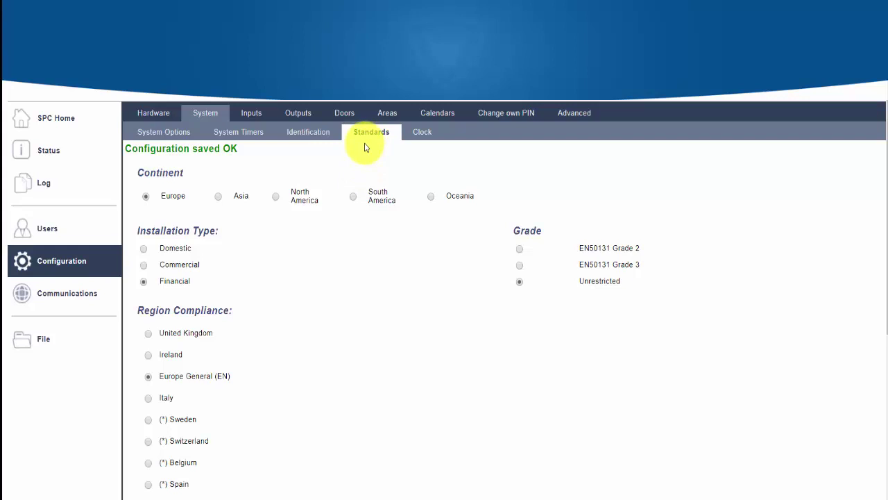
# Add a third area, 'Area 3', with area type Advanced.
pyautogui.click(396, 114)
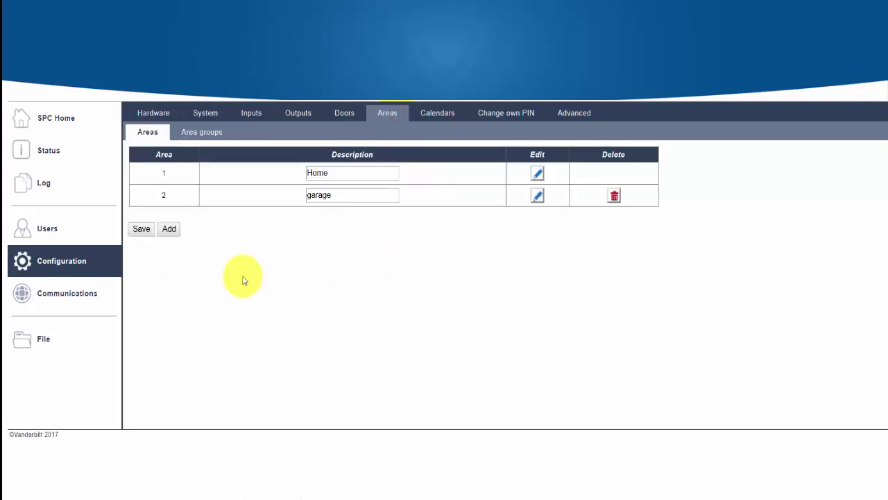
pyautogui.click(171, 229)
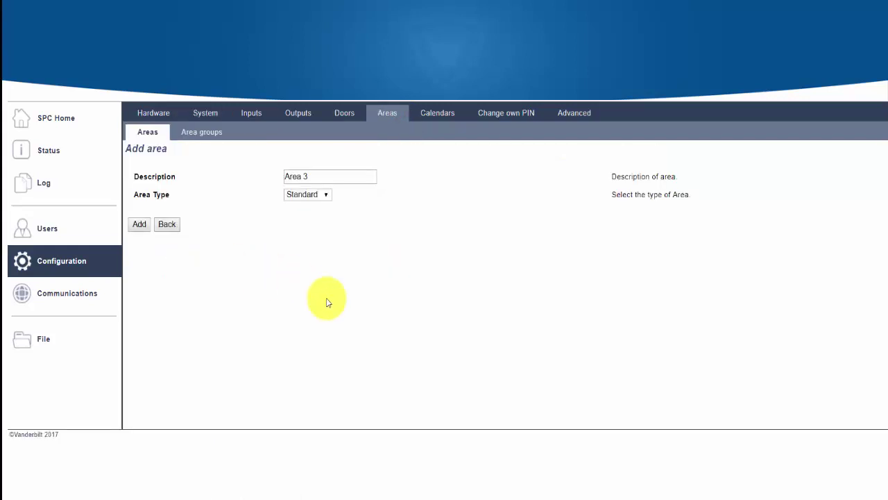
pyautogui.click(328, 196)
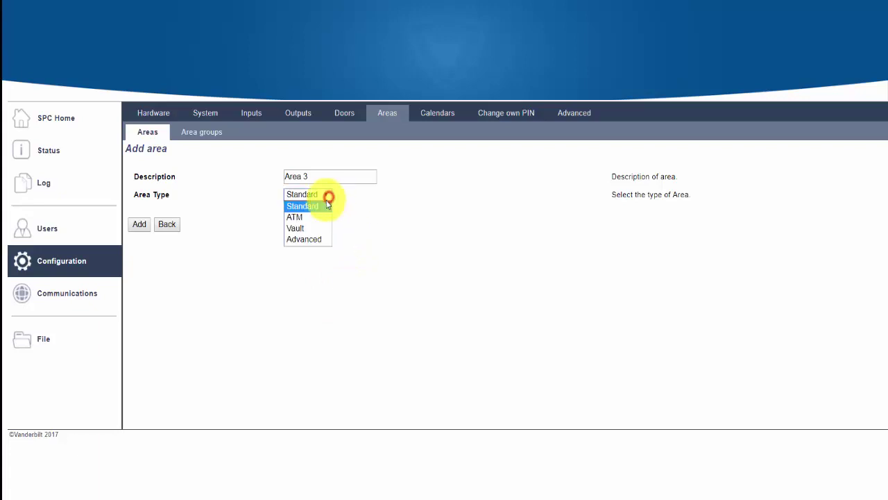
pyautogui.click(323, 239)
pyautogui.click(139, 225)
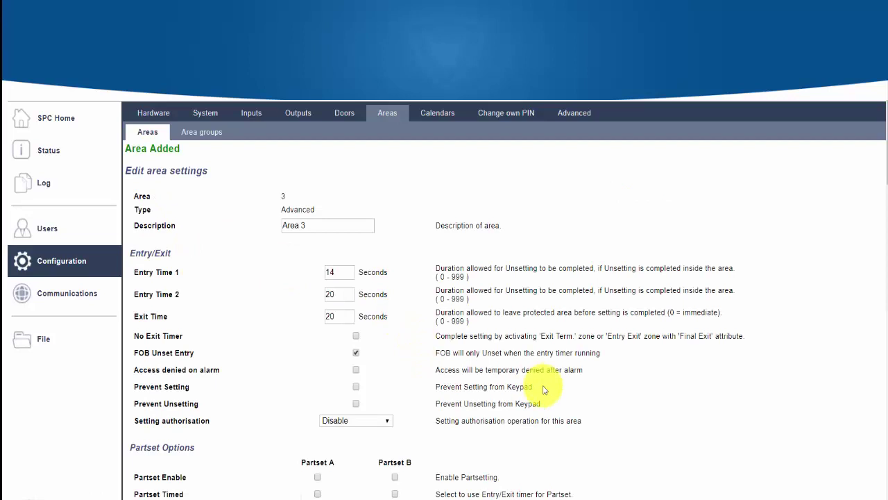
# Link Area 3 to Home and garage with the Fullset linked option ticked, and save.
pyautogui.scroll(-5, 545, 390)
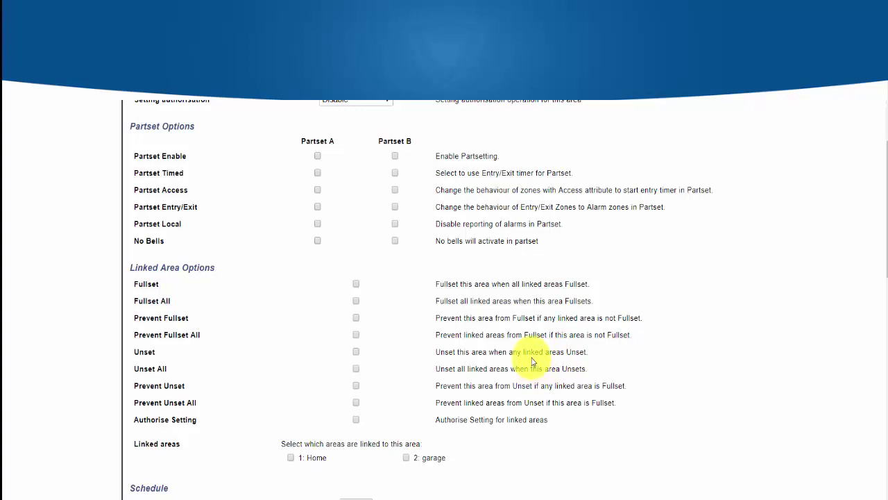
pyautogui.scroll(-1, 550, 406)
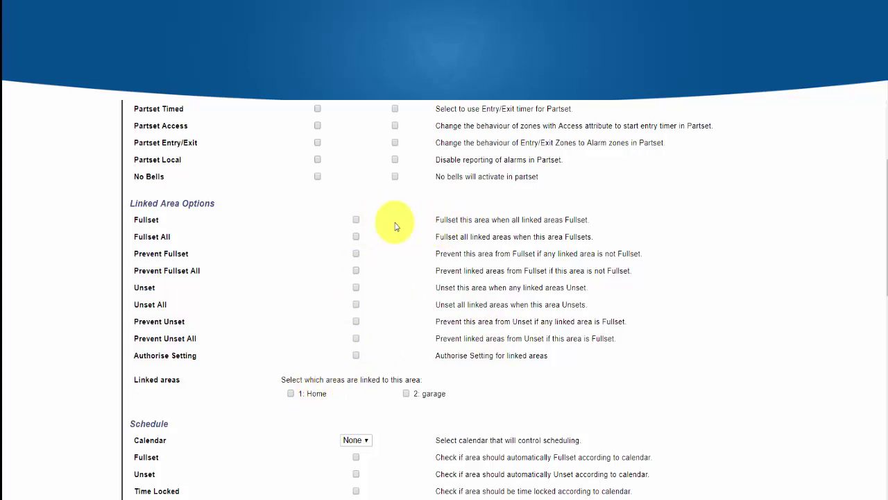
pyautogui.click(356, 219)
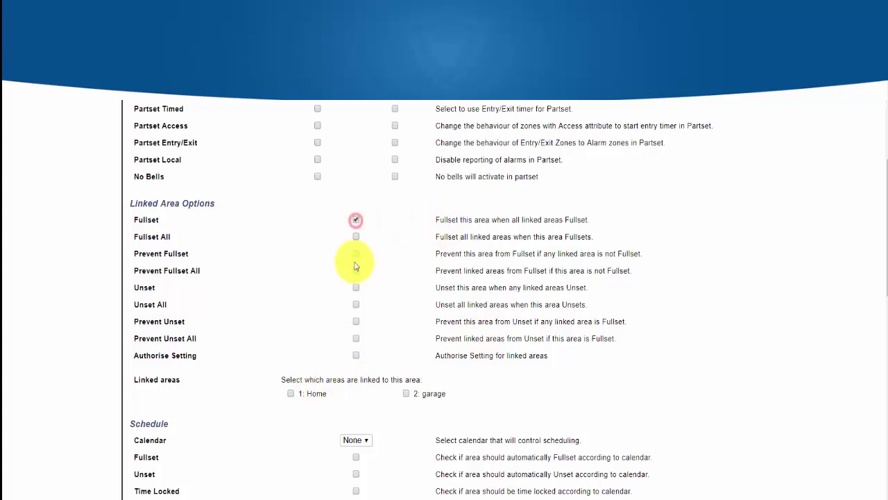
pyautogui.click(292, 393)
pyautogui.click(408, 394)
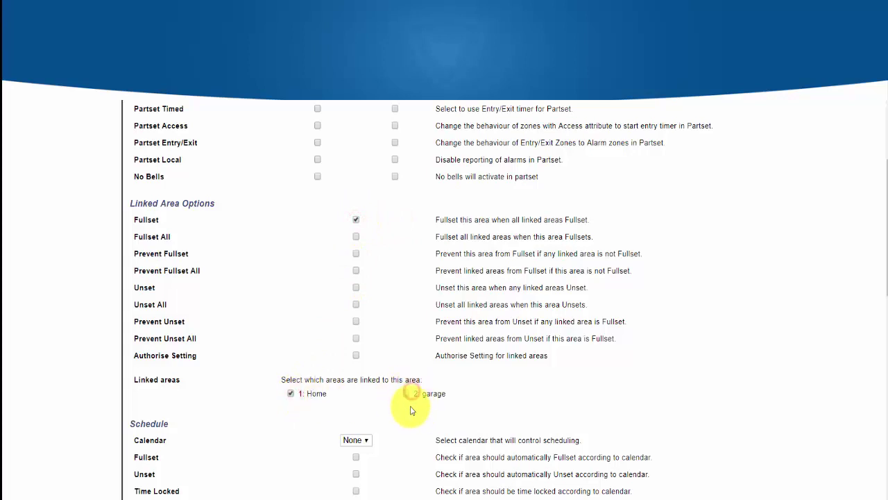
pyautogui.click(407, 393)
pyautogui.click(356, 219)
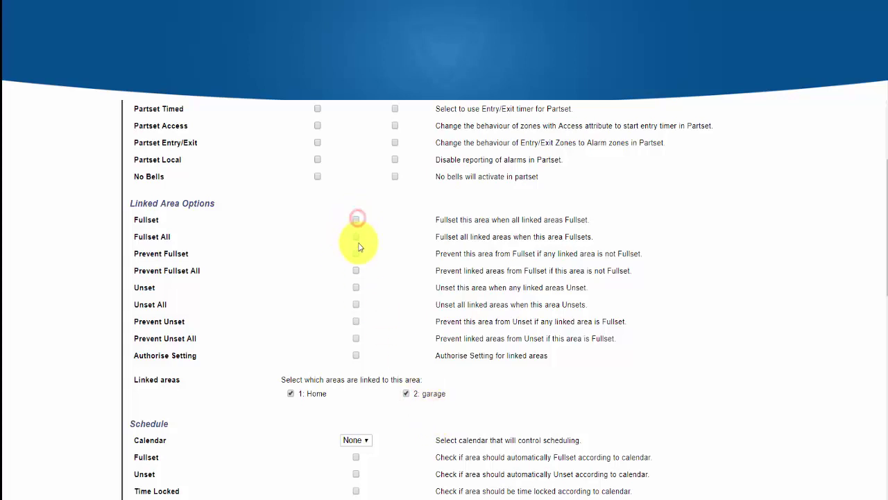
pyautogui.click(356, 237)
pyautogui.click(355, 237)
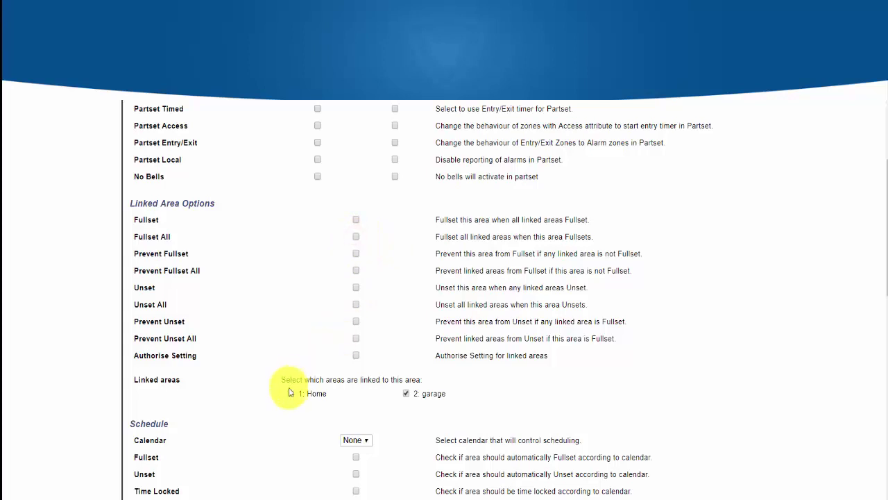
pyautogui.click(356, 220)
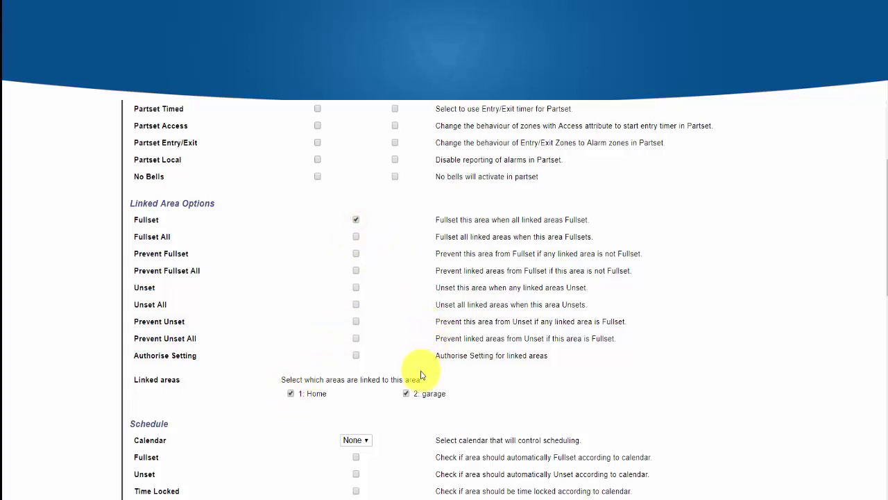
pyautogui.scroll(-15, 419, 375)
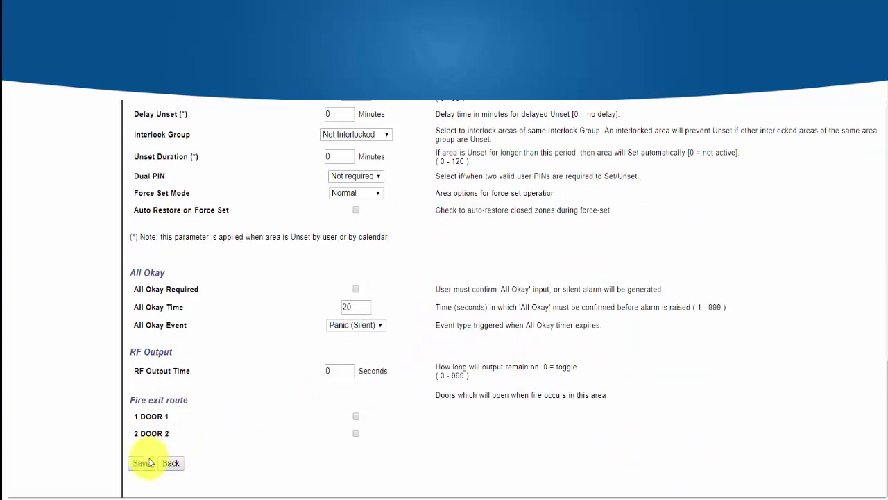
pyautogui.click(143, 463)
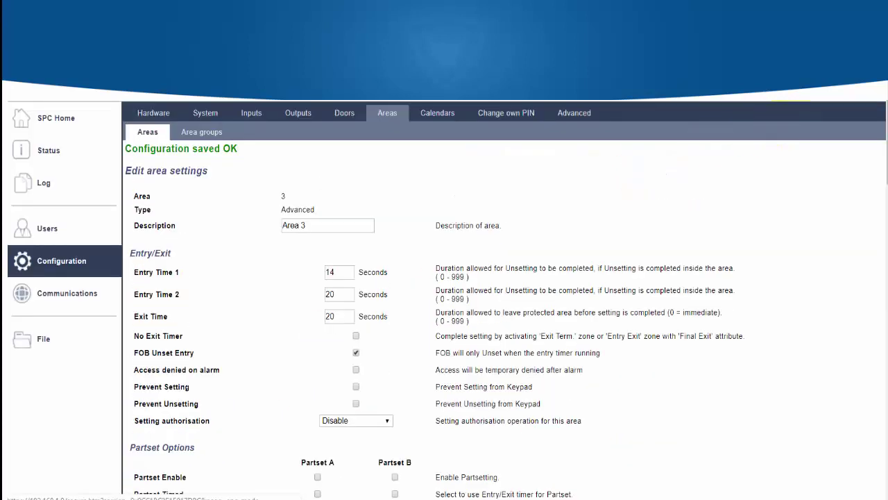
# Fullset Home and garage, refresh the summary, then unset and re-fullset Home to confirm Area 3 follows.
pyautogui.click(815, 125)
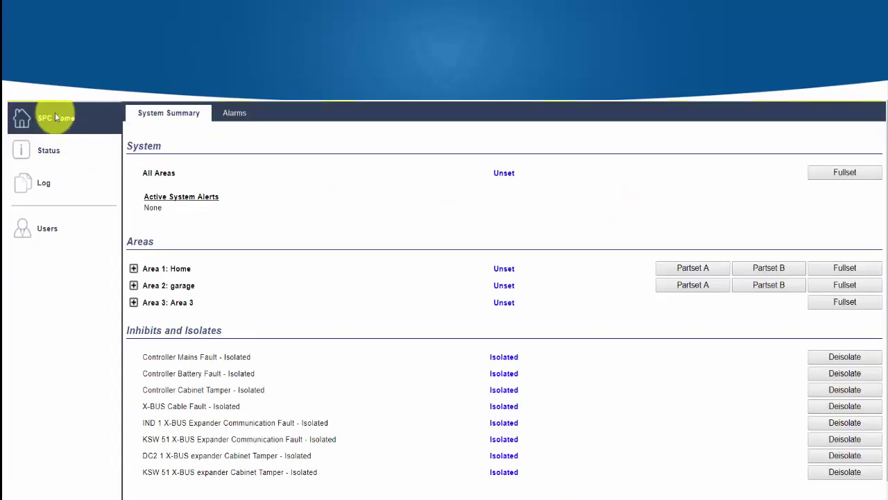
pyautogui.click(858, 278)
pyautogui.click(852, 284)
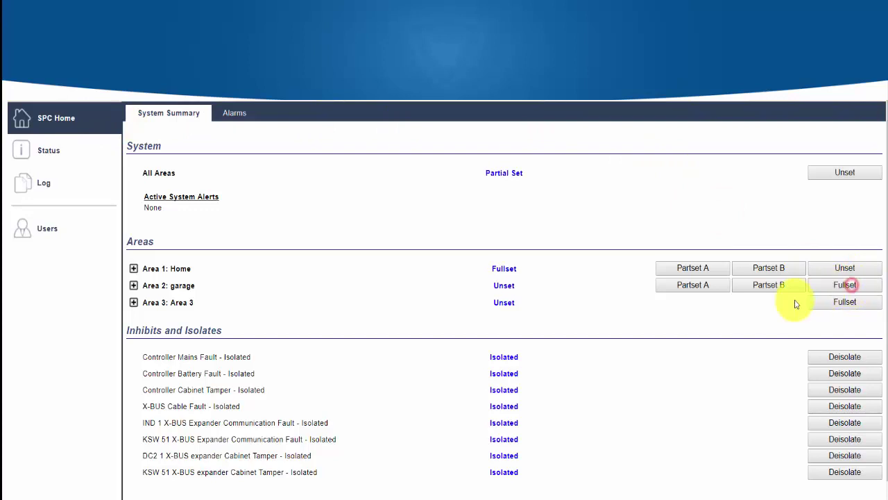
pyautogui.click(162, 114)
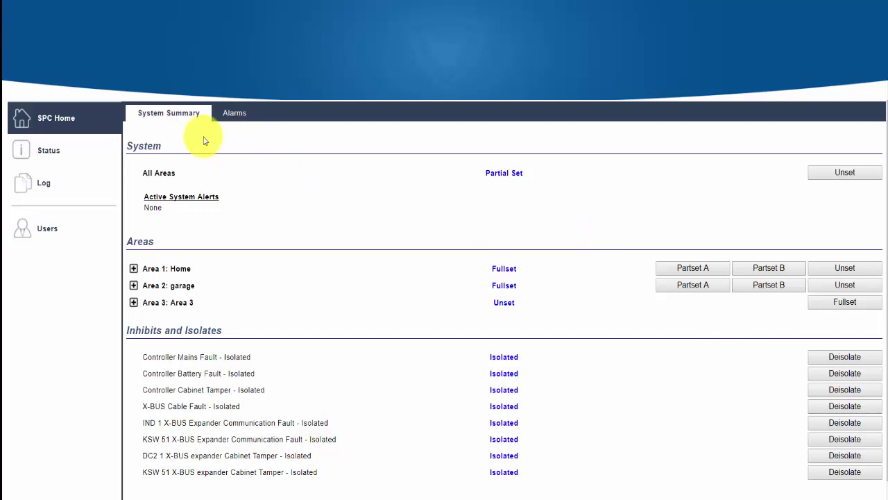
pyautogui.click(173, 118)
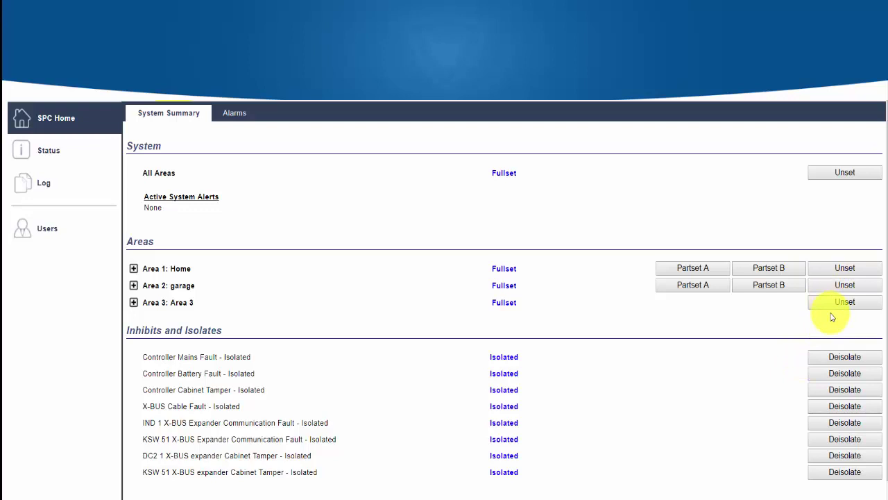
pyautogui.click(843, 268)
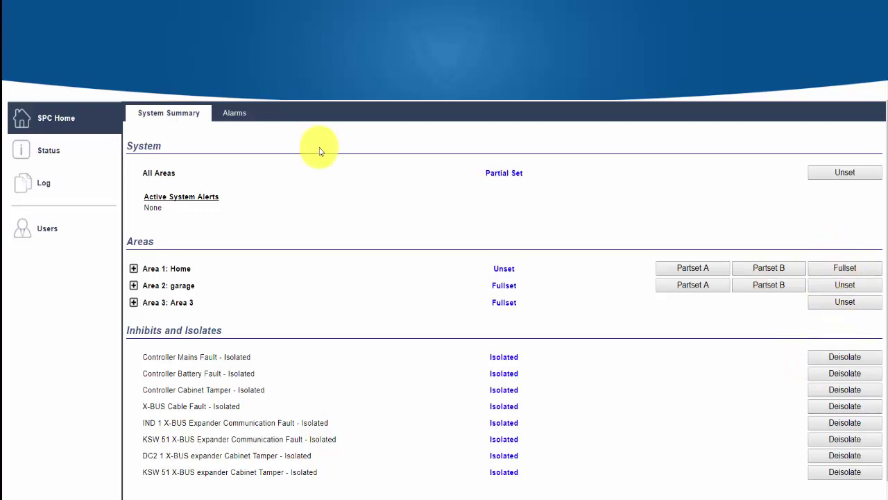
pyautogui.click(175, 112)
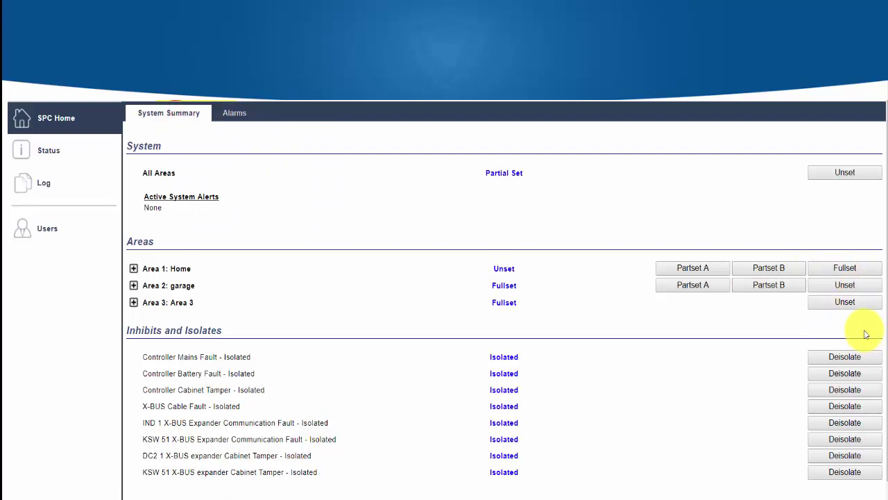
pyautogui.click(853, 271)
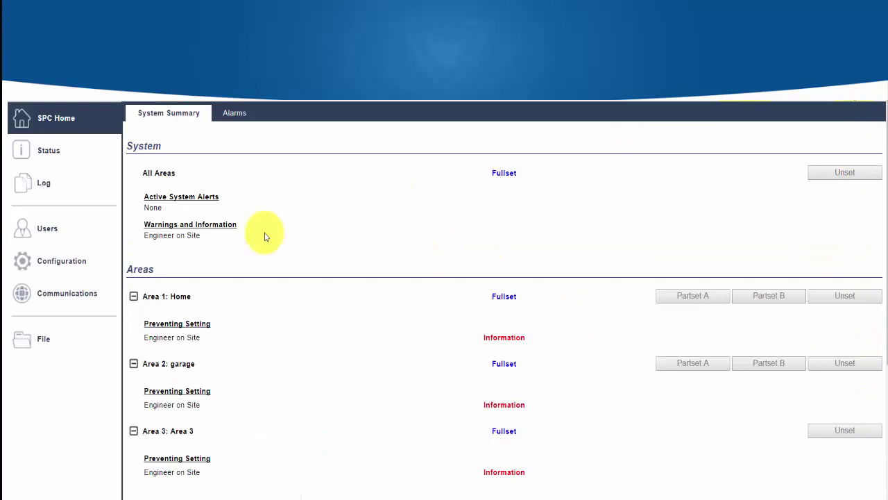
# Edit Area 3's schedule: calendar None, calendar Fullset/Unset cleared, Time Locked ticked.
pyautogui.click(73, 261)
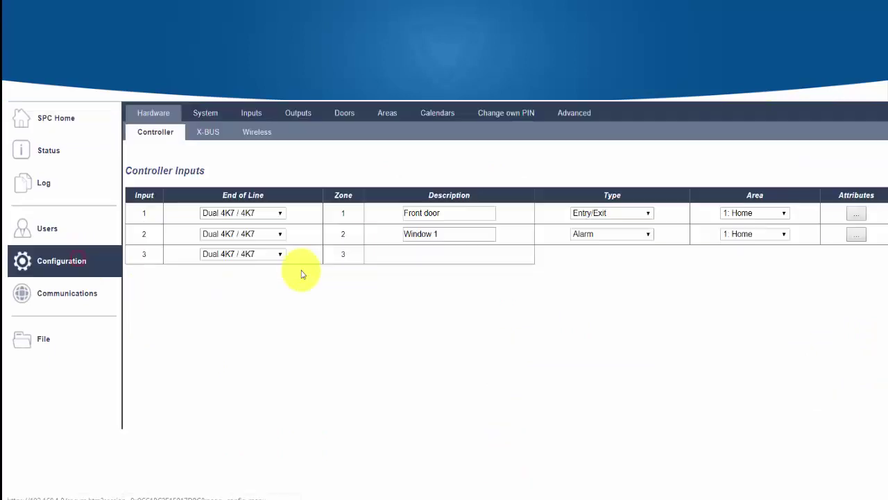
pyautogui.click(386, 114)
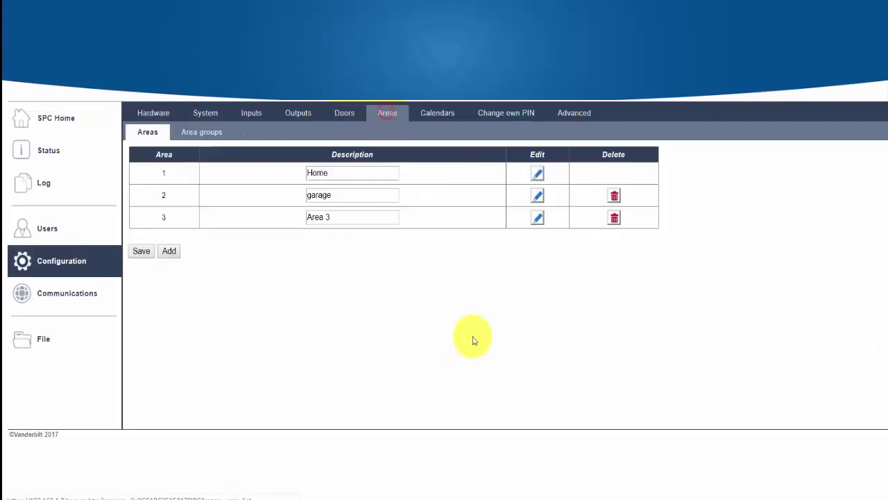
pyautogui.click(538, 218)
pyautogui.scroll(-6, 402, 333)
pyautogui.scroll(-2, 411, 306)
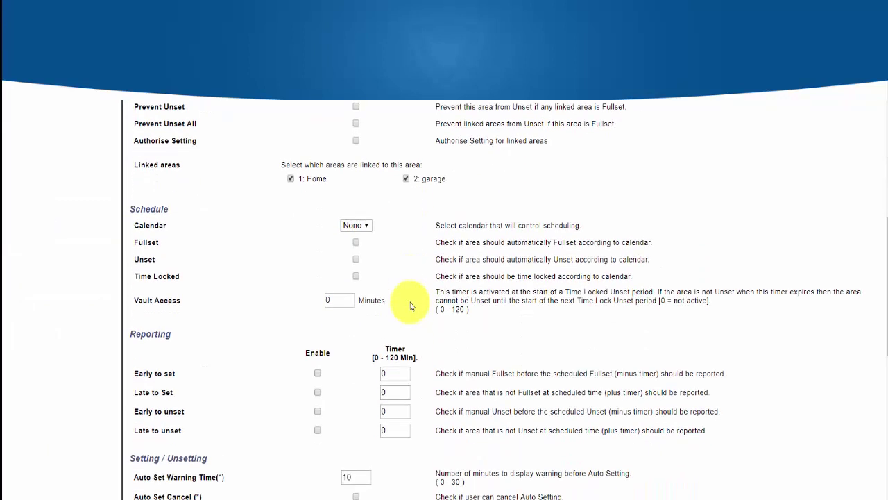
pyautogui.click(356, 226)
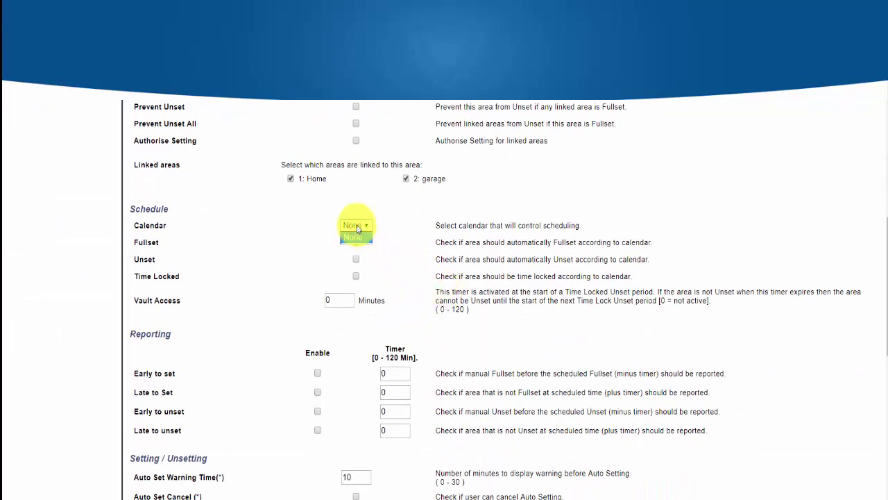
pyautogui.click(356, 226)
pyautogui.click(356, 243)
pyautogui.click(356, 259)
pyautogui.click(356, 242)
pyautogui.click(356, 259)
pyautogui.click(356, 276)
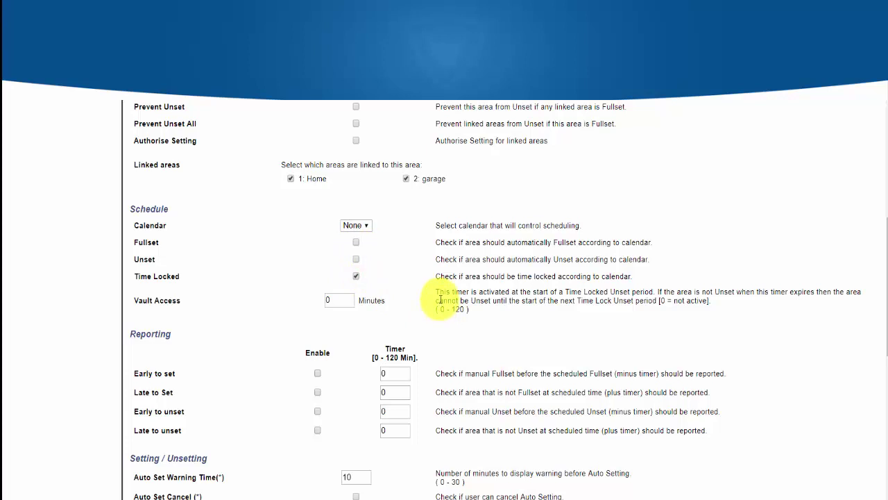
# Enable reporting for early setting, late setting, early unsetting and late unsetting in Area 3.
pyautogui.scroll(-2, 352, 347)
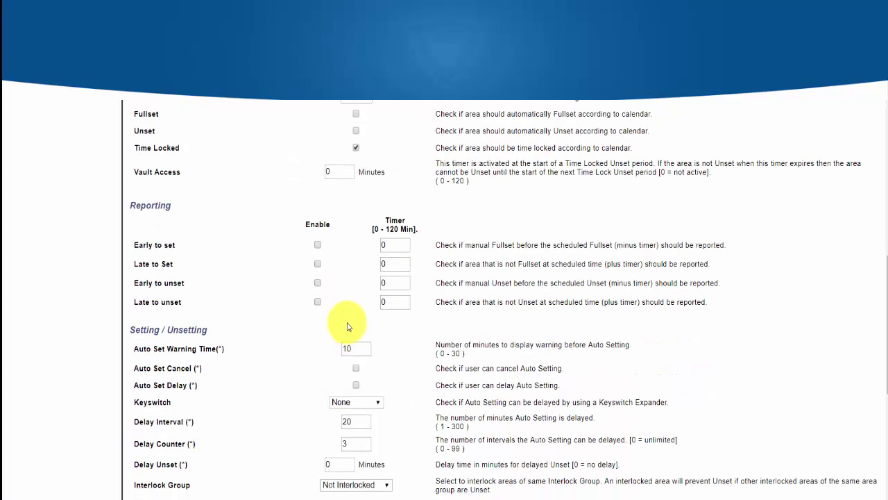
pyautogui.click(317, 245)
pyautogui.click(317, 264)
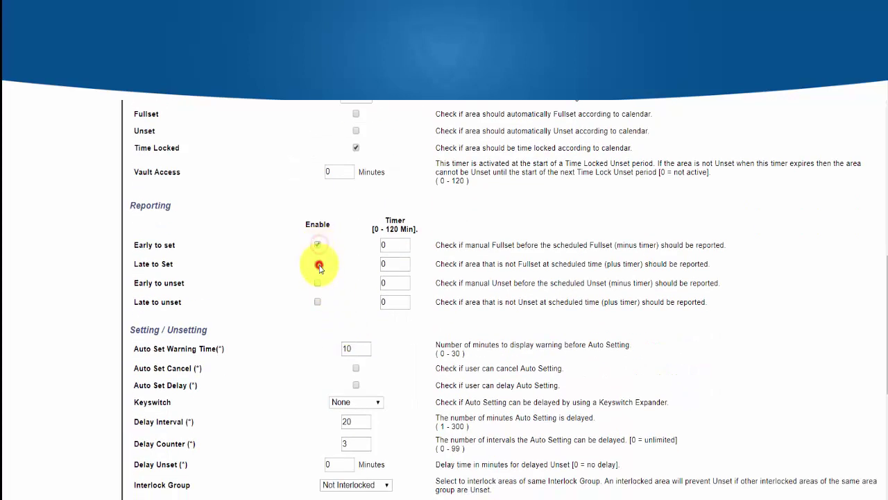
pyautogui.click(317, 282)
pyautogui.click(318, 301)
# Enter 120 as the Early to Set timer and untick Time Locked for Area 3.
pyautogui.doubleClick(394, 245)
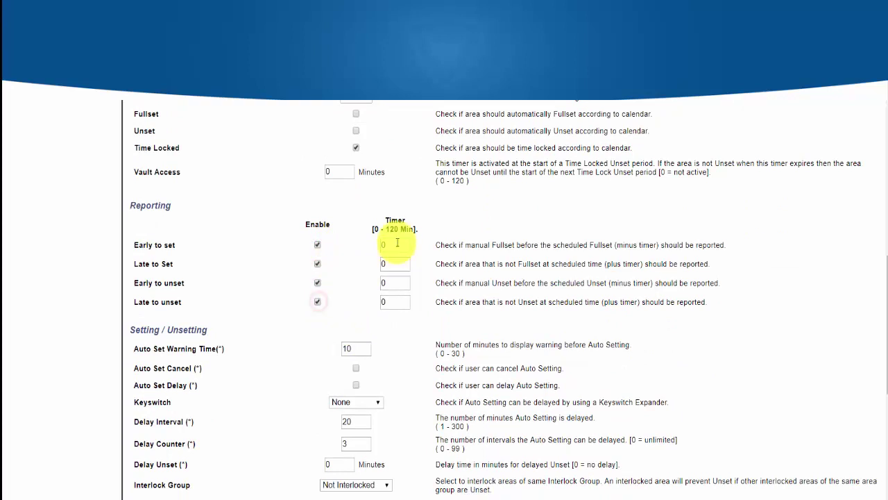
pyautogui.write('120')
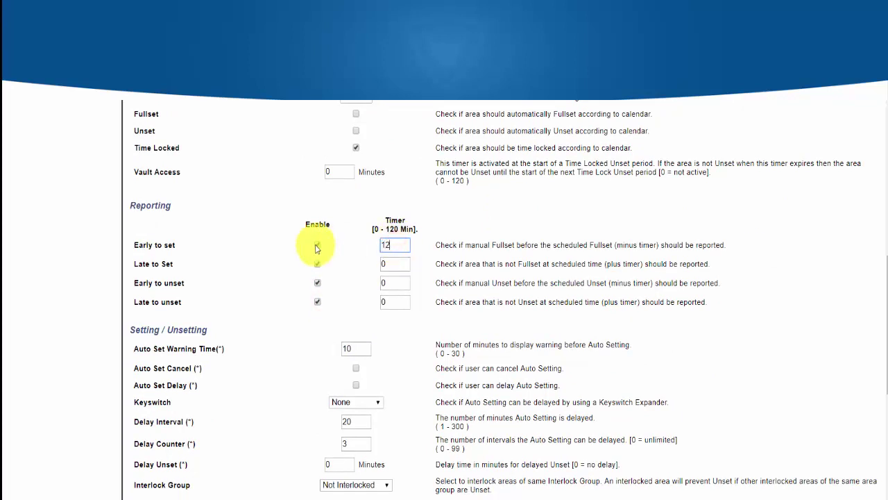
pyautogui.click(356, 147)
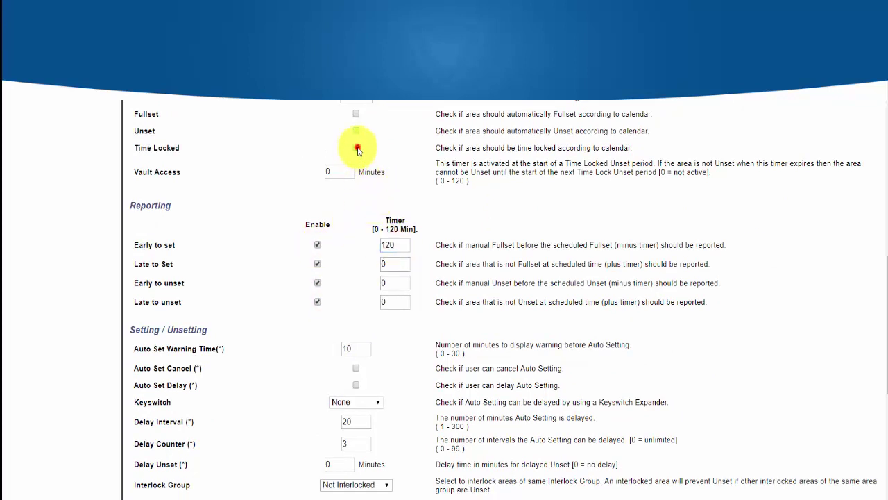
pyautogui.doubleClick(395, 263)
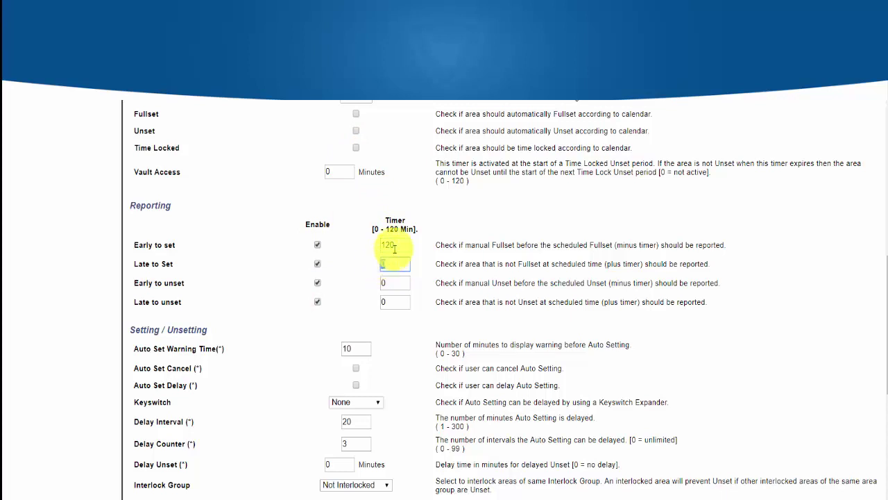
# Set the Early/Late to Set and Early/Late to Unset timers all to 5.
pyautogui.doubleClick(392, 245)
pyautogui.write('5')
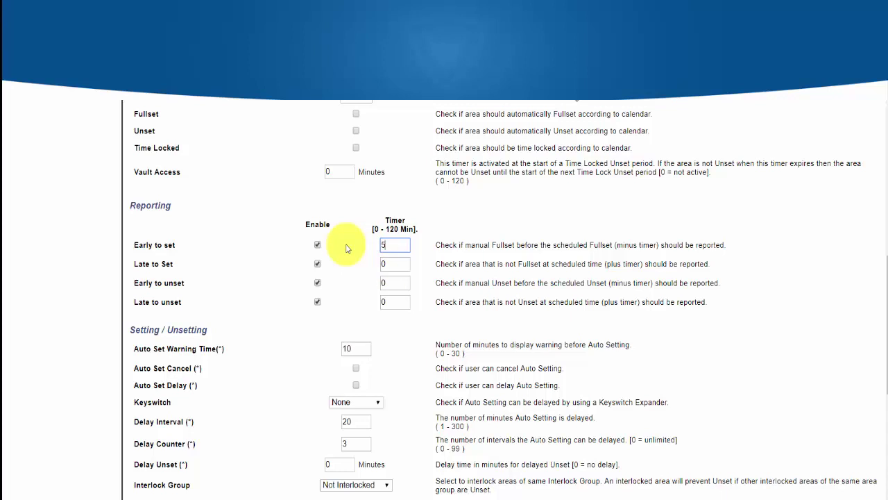
pyautogui.doubleClick(381, 263)
pyautogui.write('5')
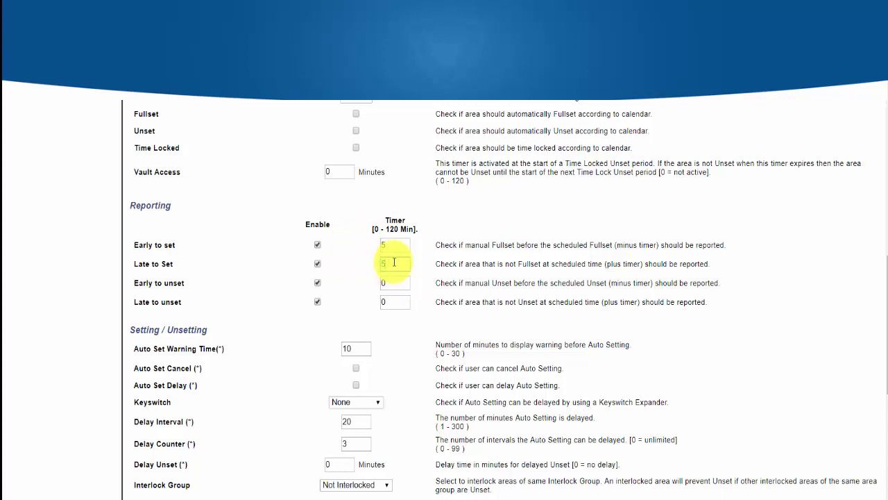
pyautogui.doubleClick(397, 281)
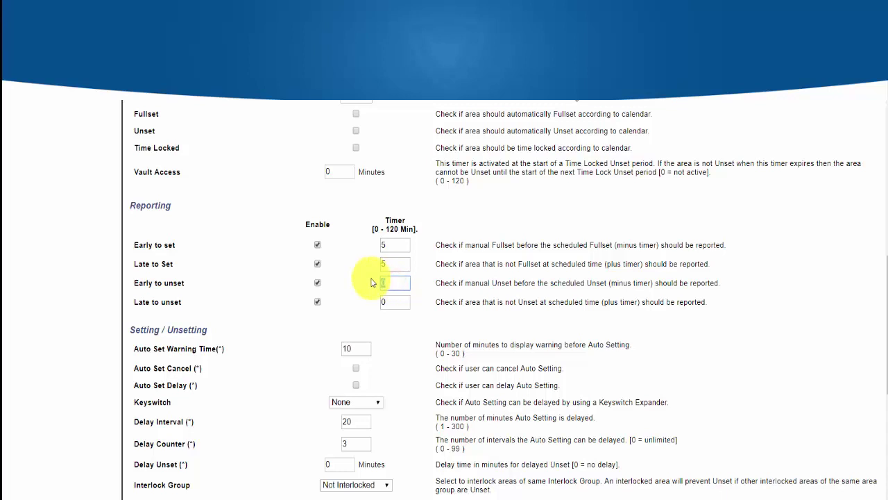
pyautogui.write('5')
pyautogui.doubleClick(392, 303)
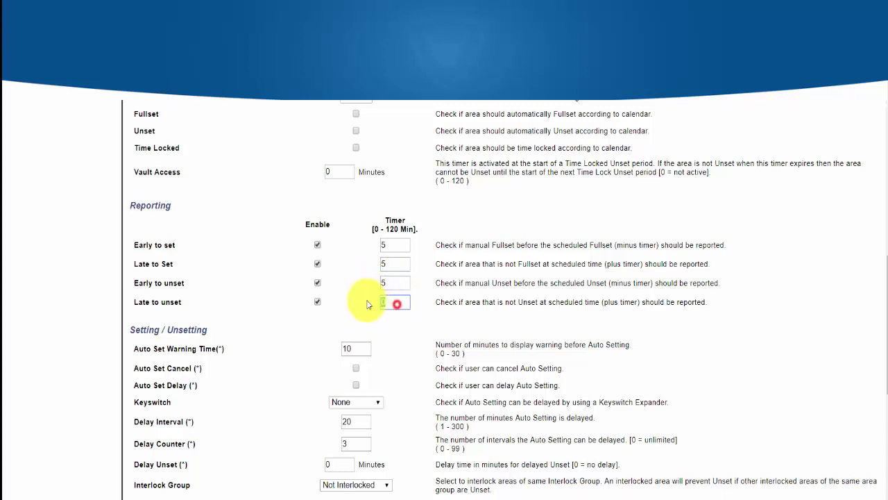
pyautogui.write('5')
pyautogui.click(482, 327)
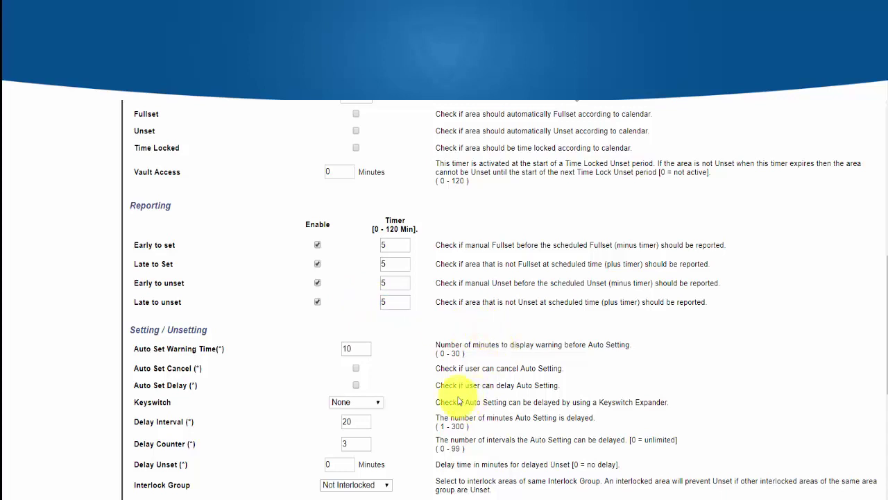
# Tick the All Okay Required box in Area 3's All Okay section.
pyautogui.scroll(-1, 458, 401)
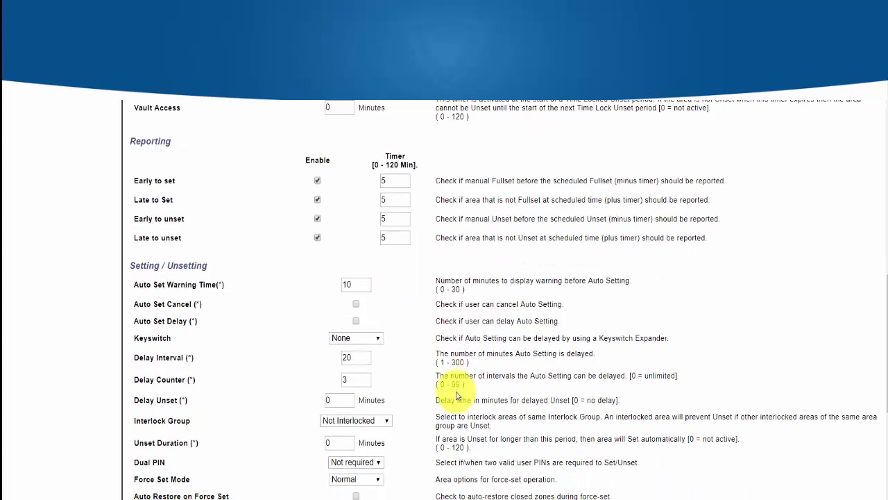
pyautogui.scroll(-1, 455, 394)
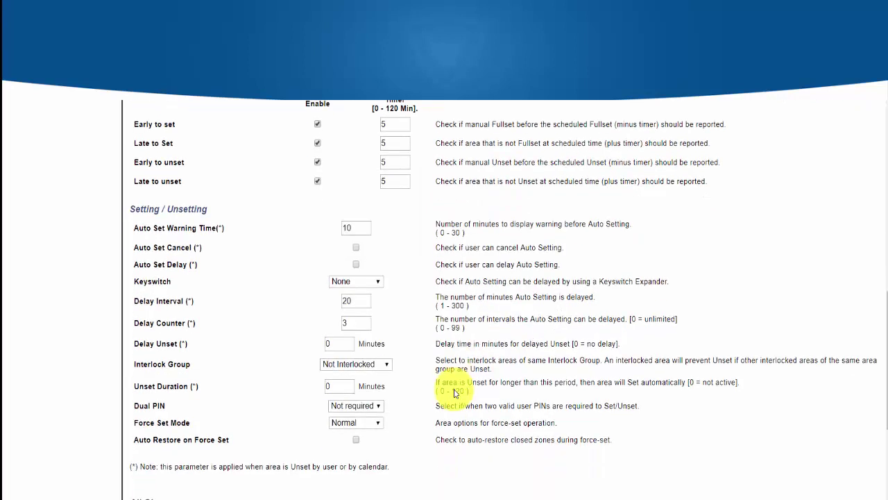
pyautogui.scroll(-1, 455, 393)
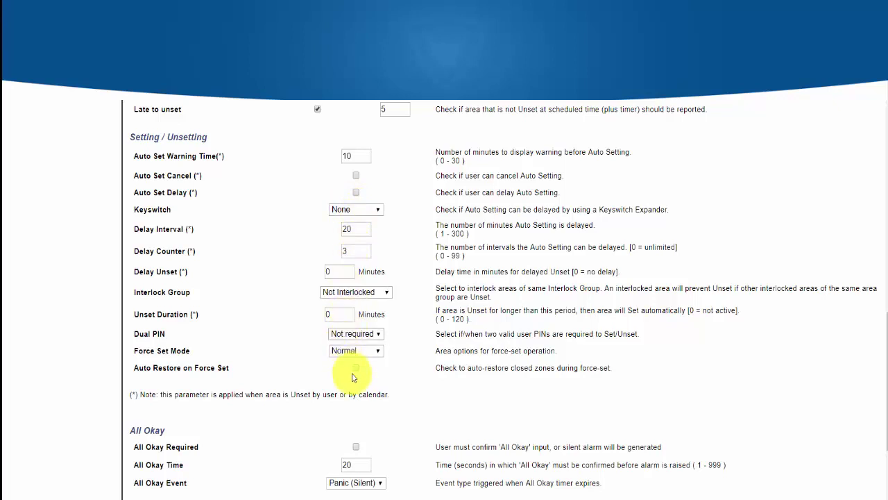
pyautogui.scroll(-3, 354, 385)
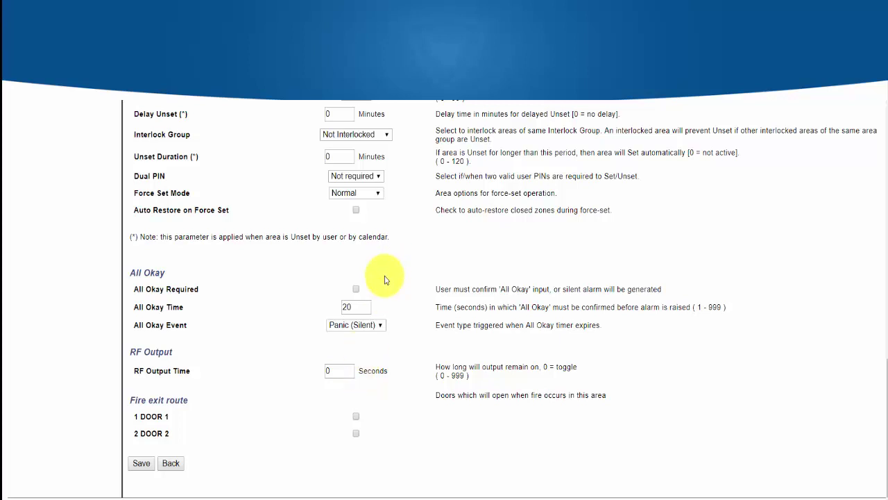
pyautogui.click(357, 290)
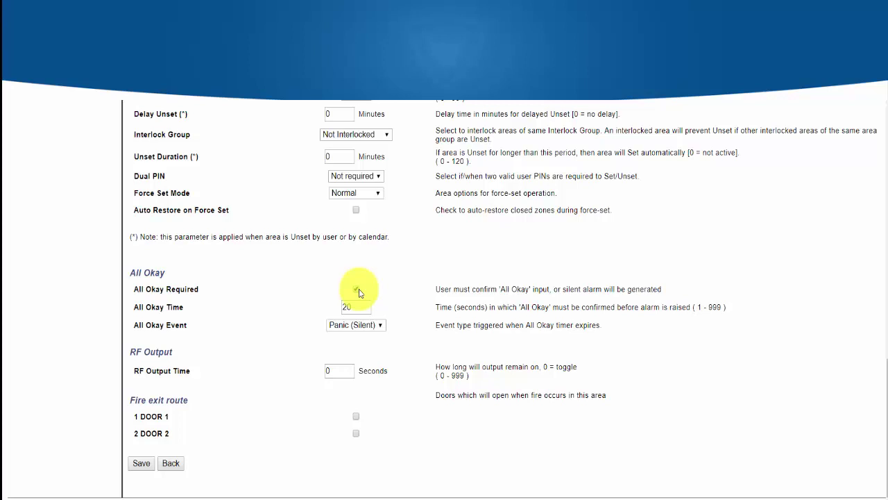